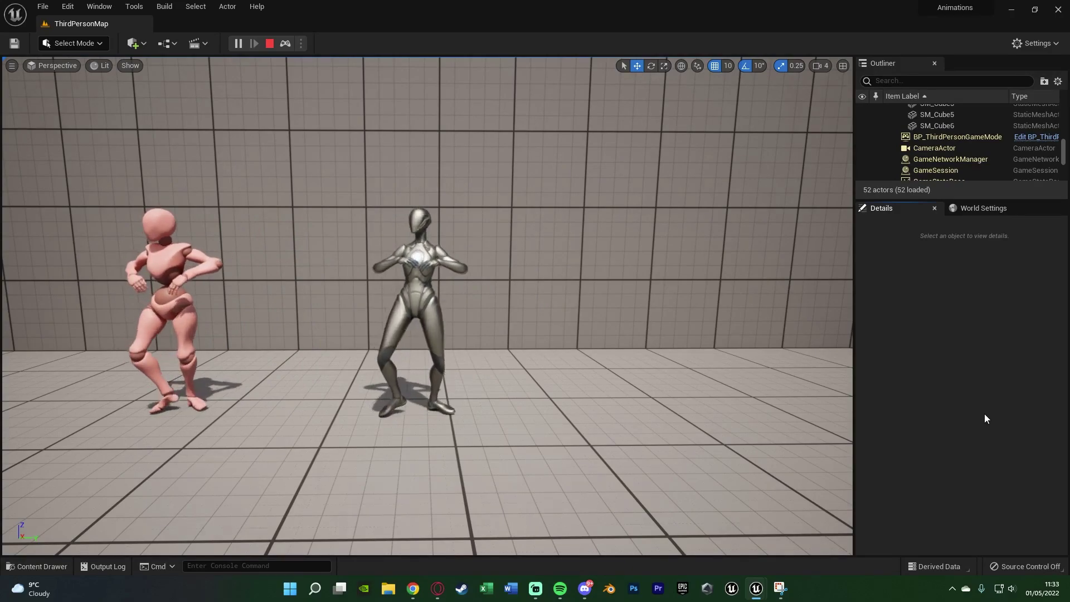
Stop the play session and open the Slide_Hip_Hop_Dance animation from the XBot Animations folder
key("Escape")
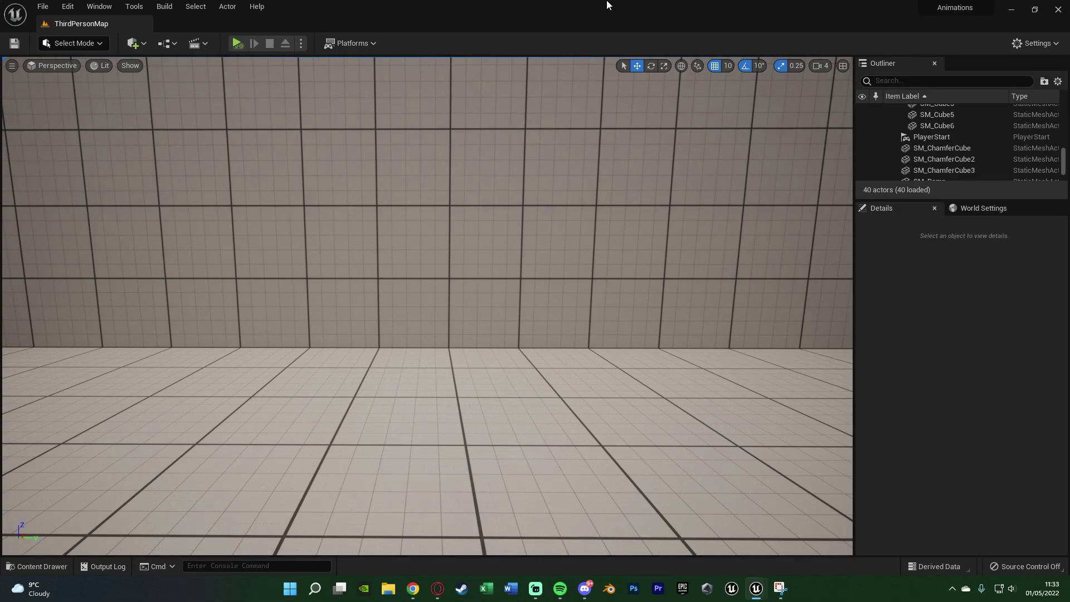
key("ctrl+space")
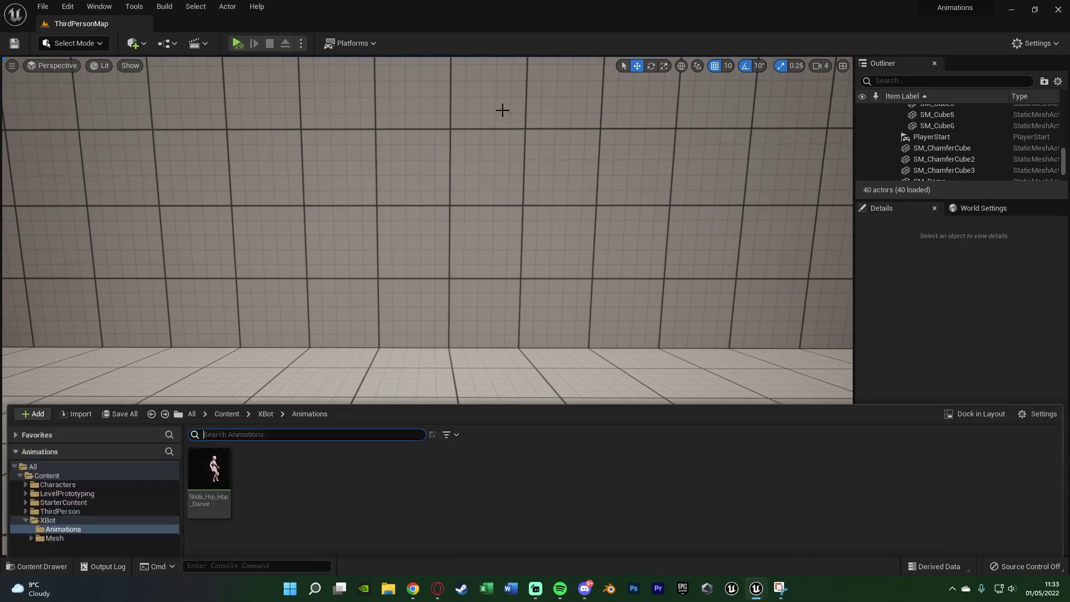
double_click(209, 440)
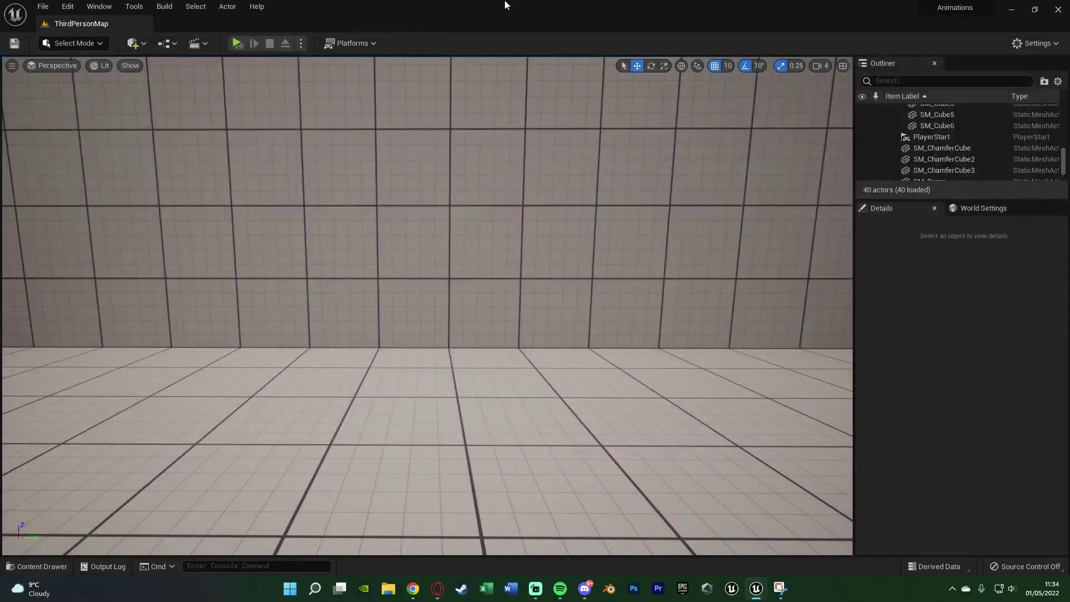
Create an IK Rig for the xbot skeletal mesh in the XBot Animations folder and name it XBot_IK_Rig
key("ctrl+space")
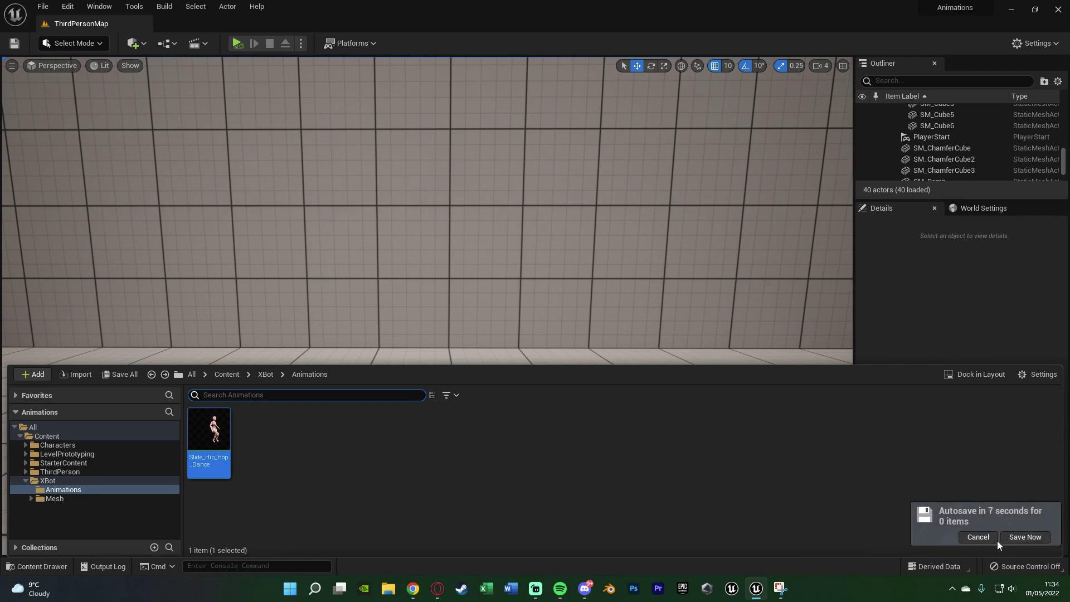
left_click(996, 538)
key("ctrl+space")
right_click(310, 450)
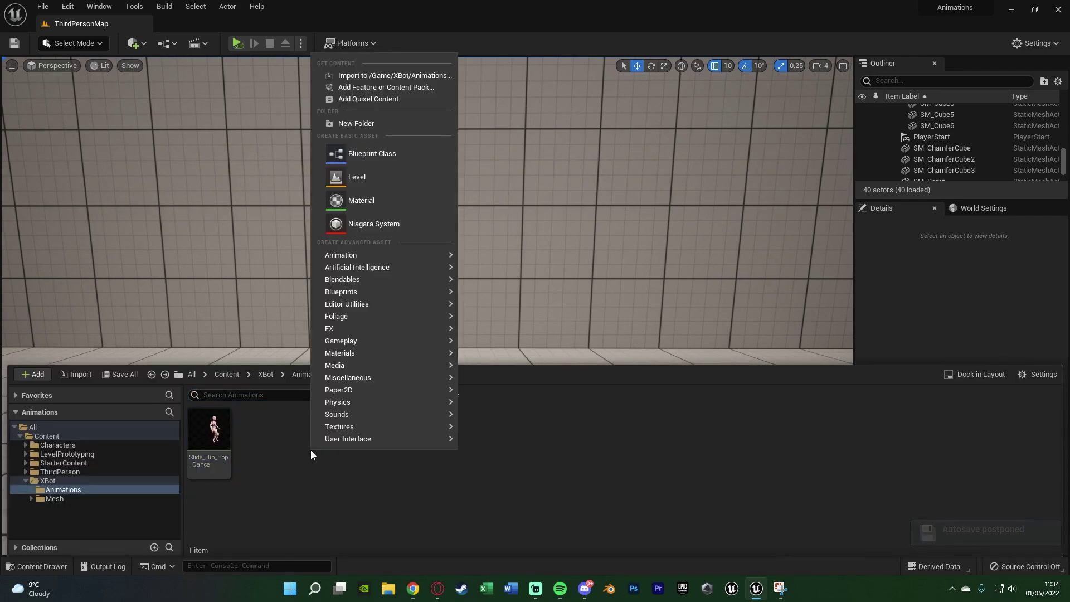
mouse_move(352, 258)
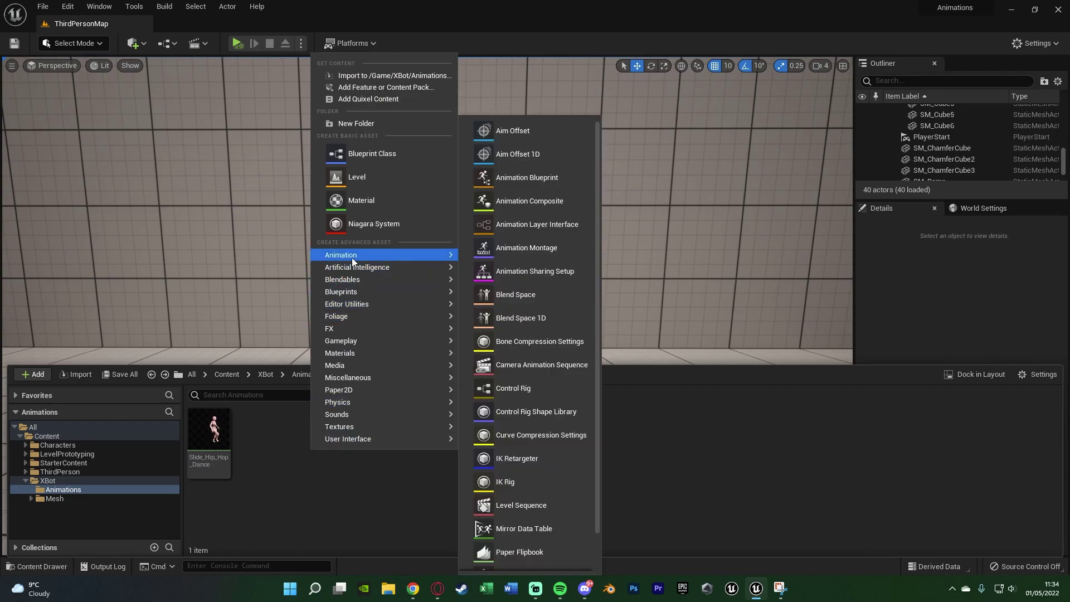
left_click(524, 481)
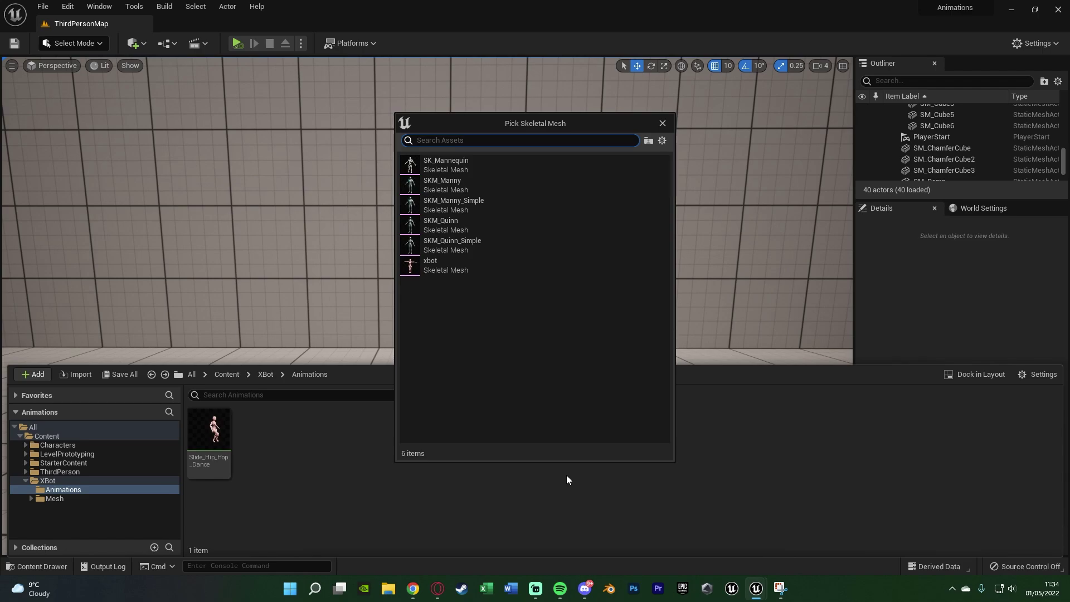
left_click(480, 270)
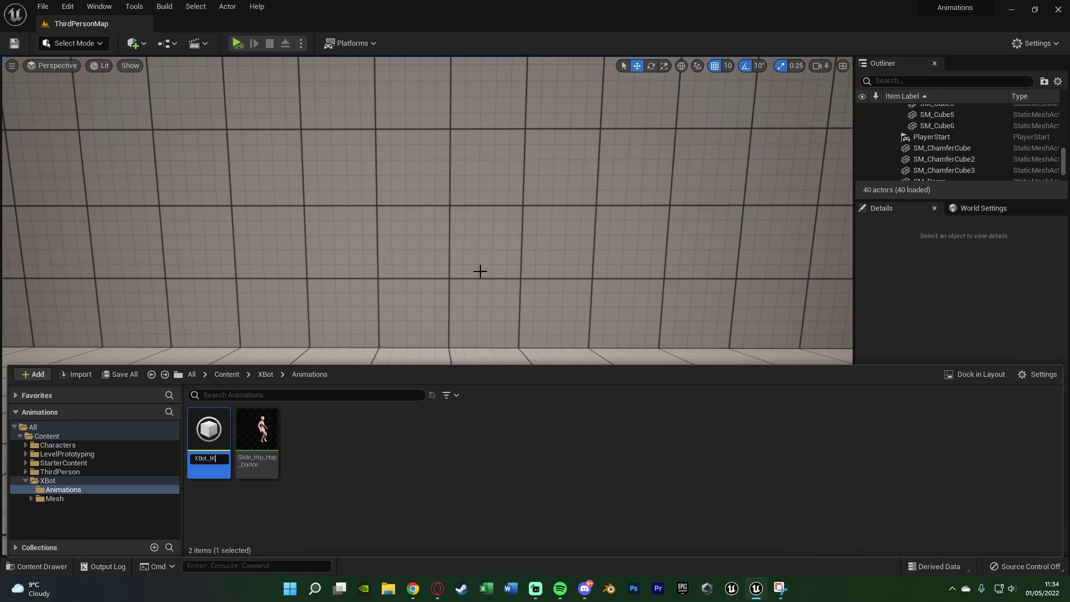
type("XBot_IK_Rig")
key("Return")
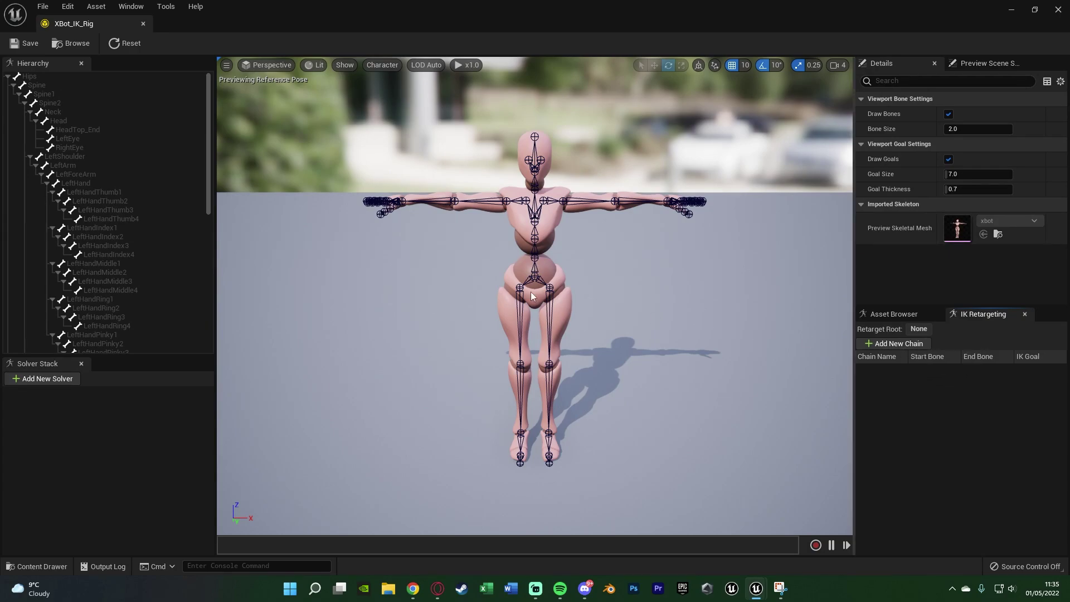
Add a retarget chain named head with start bone Neck and end bone Head, leaving its IK goal at None
left_click(898, 344)
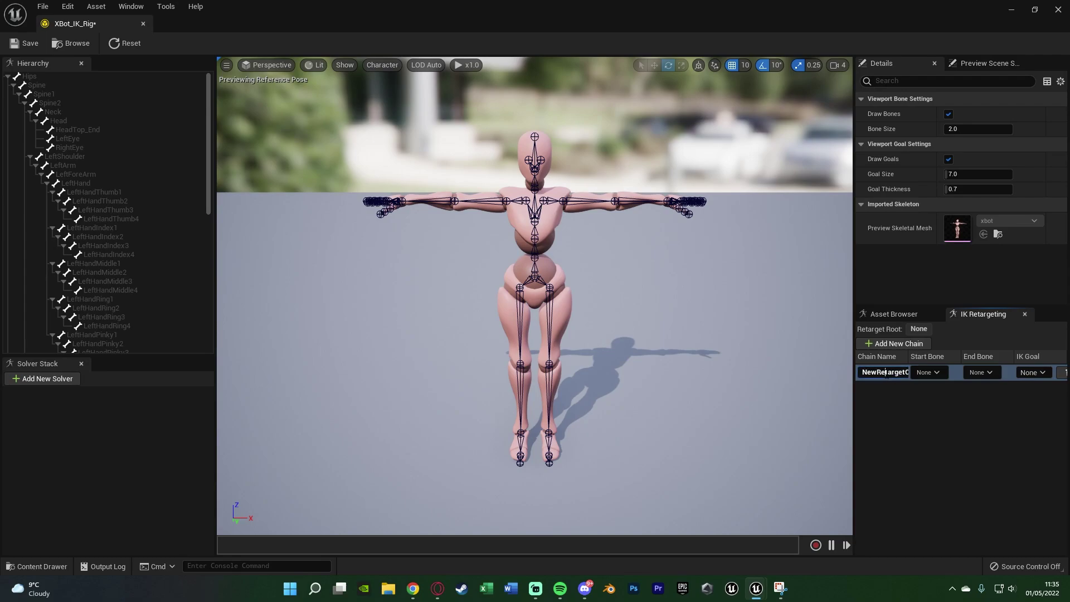
type("spine")
key("Return")
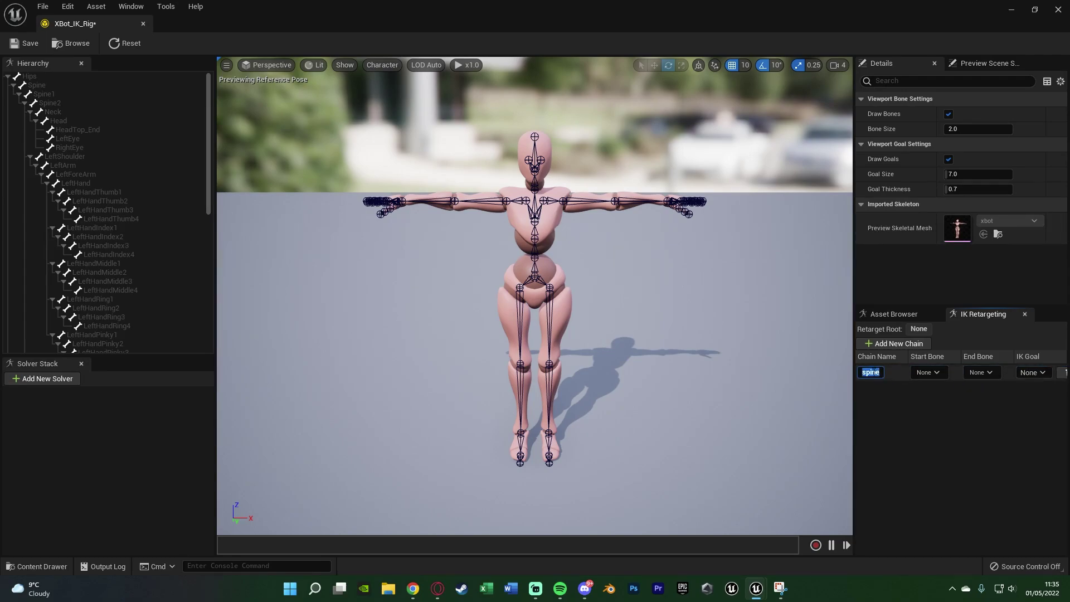
left_click(930, 373)
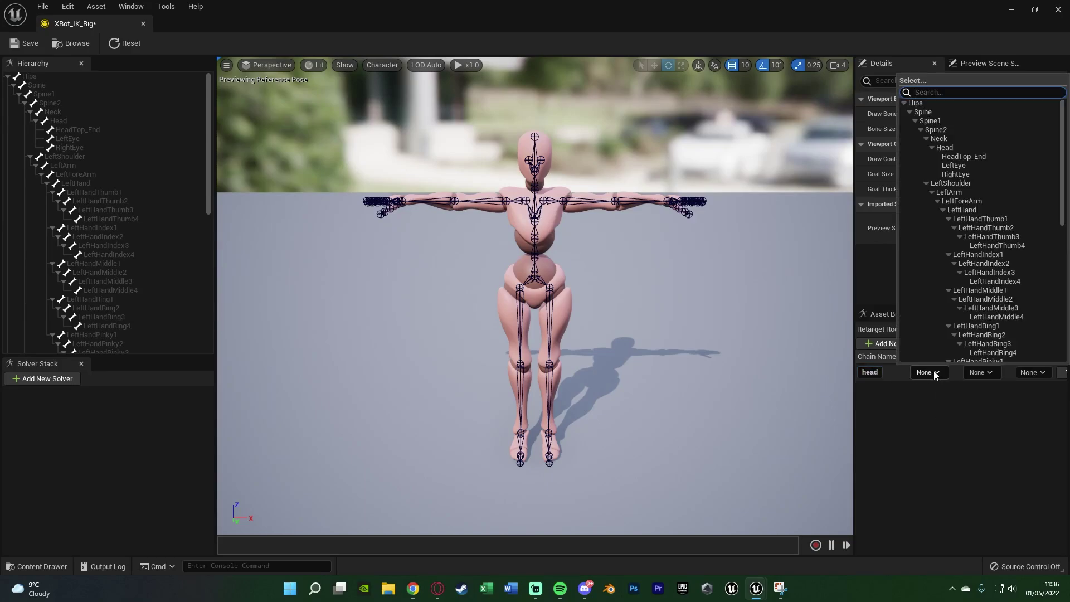
left_click(940, 140)
left_click(981, 373)
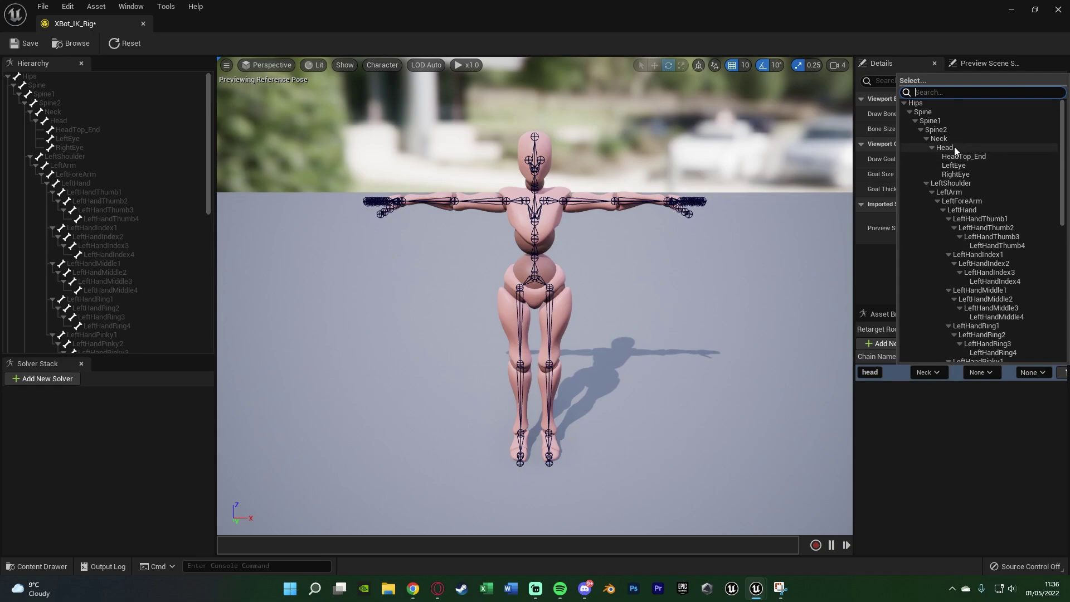
left_click(954, 146)
left_click(1034, 373)
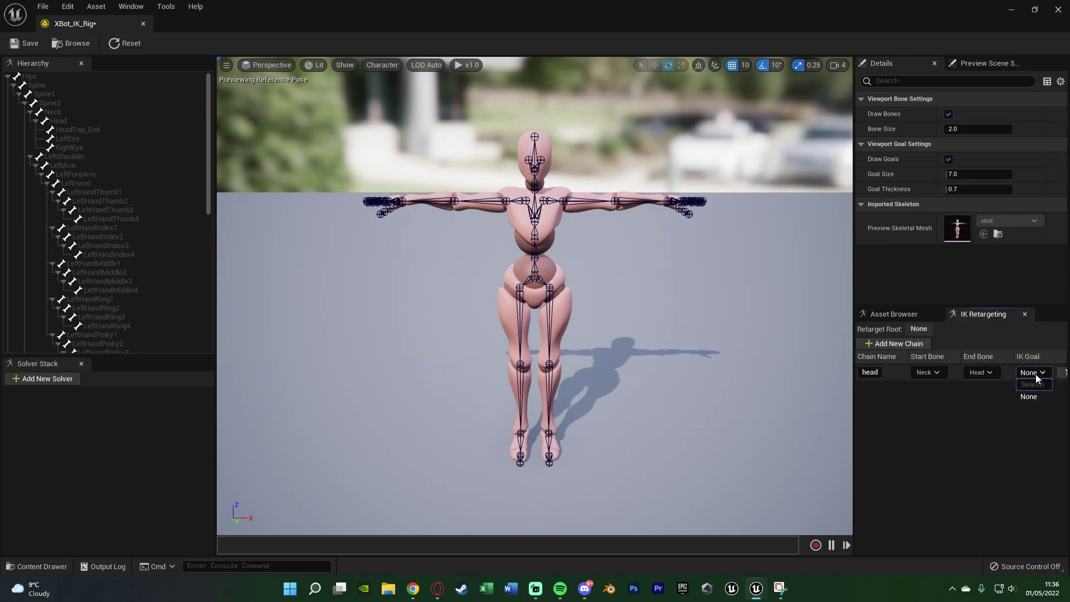
left_click(1019, 426)
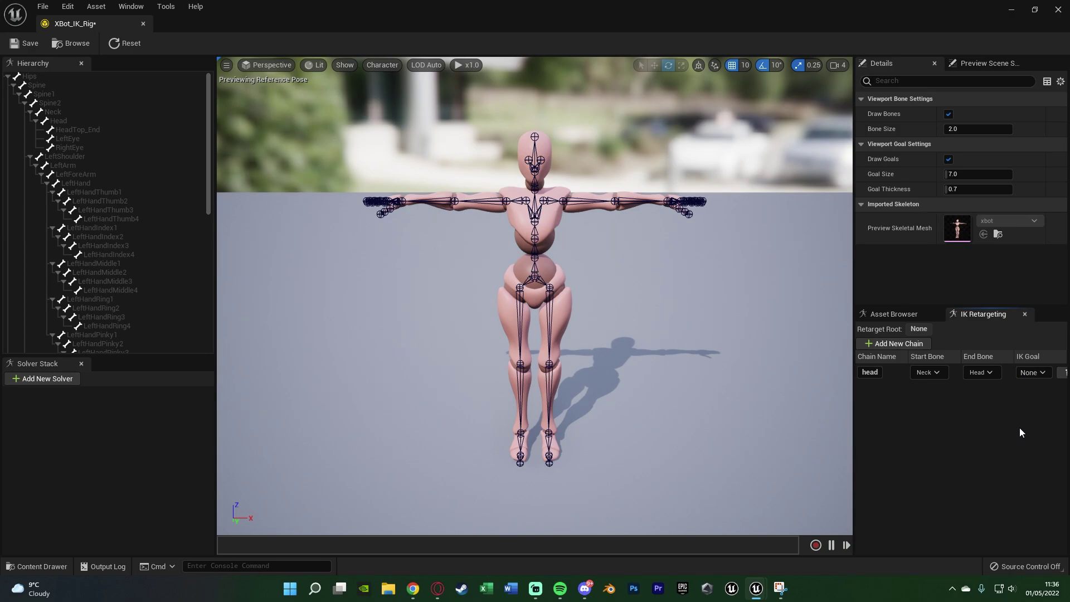
Add a retarget chain named spine with start bone Spine and end bone Spine2
left_click(908, 344)
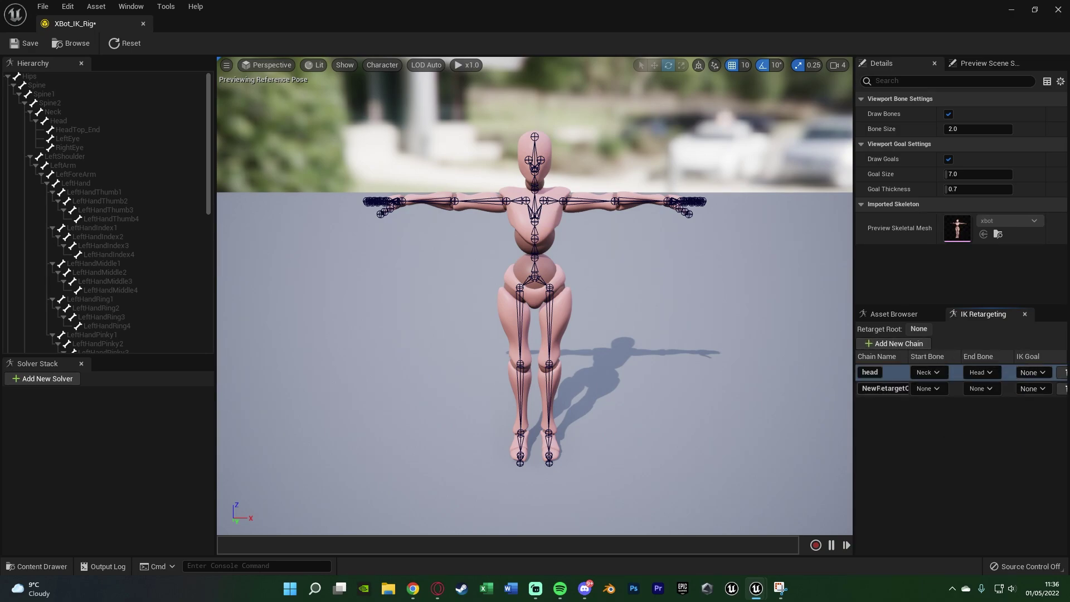
type("ne")
key("Return")
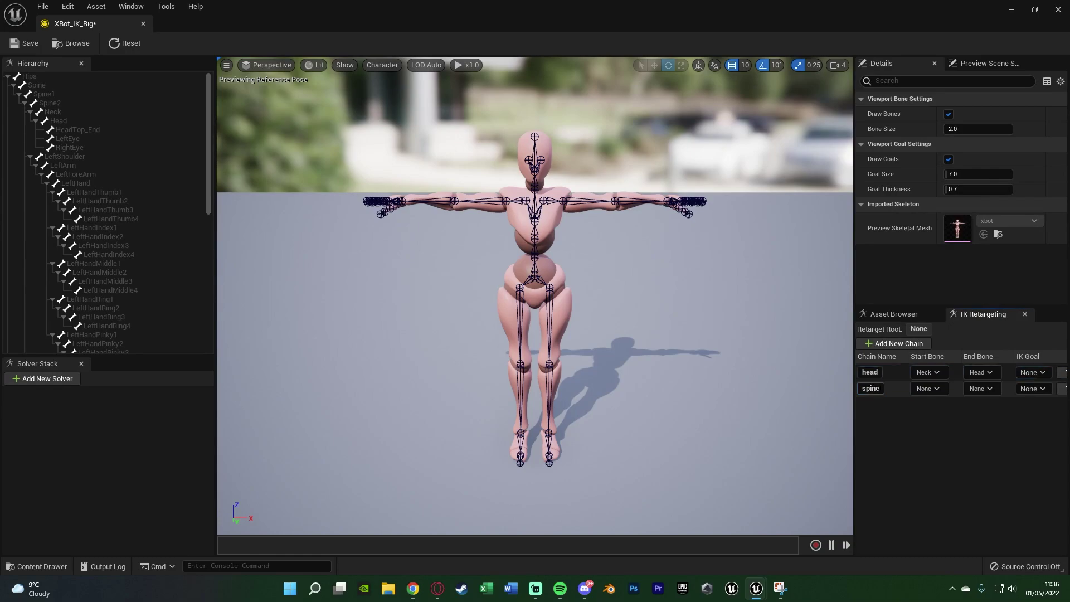
left_click(928, 389)
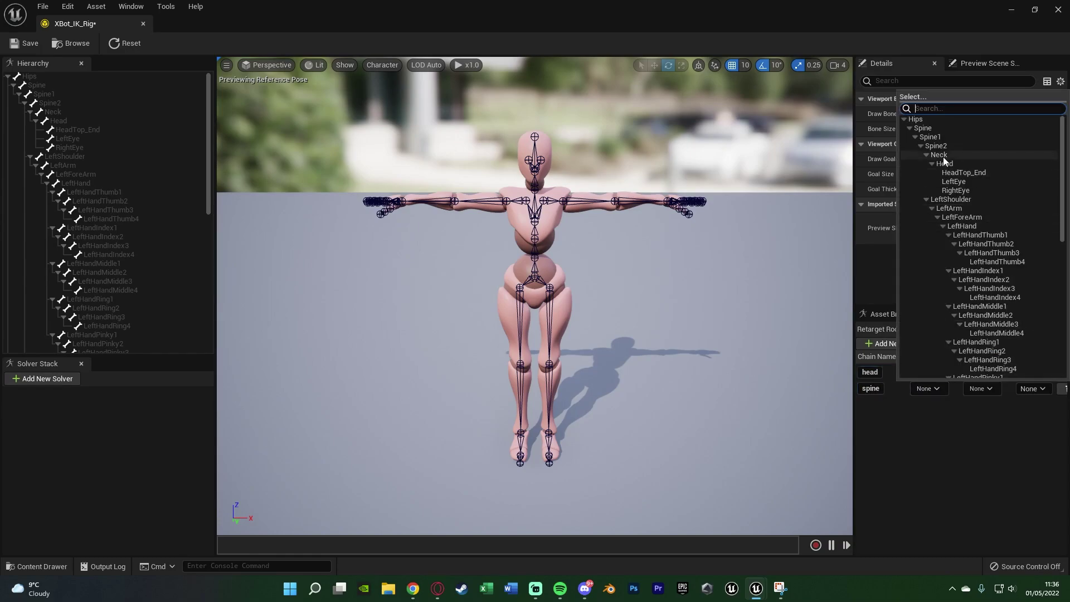
left_click(941, 137)
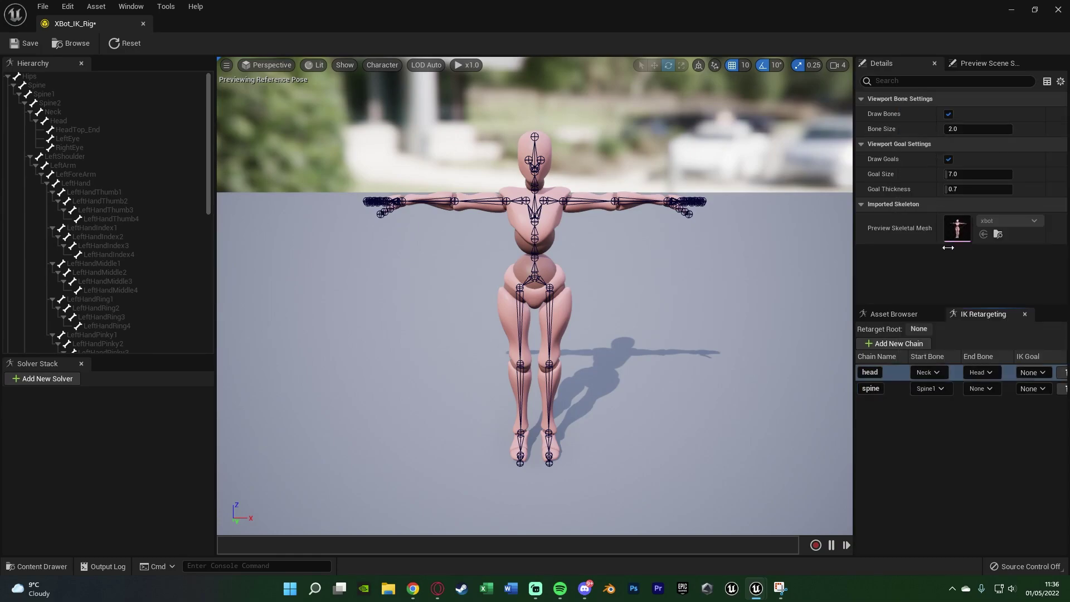
left_click(936, 388)
left_click(925, 128)
left_click(929, 388)
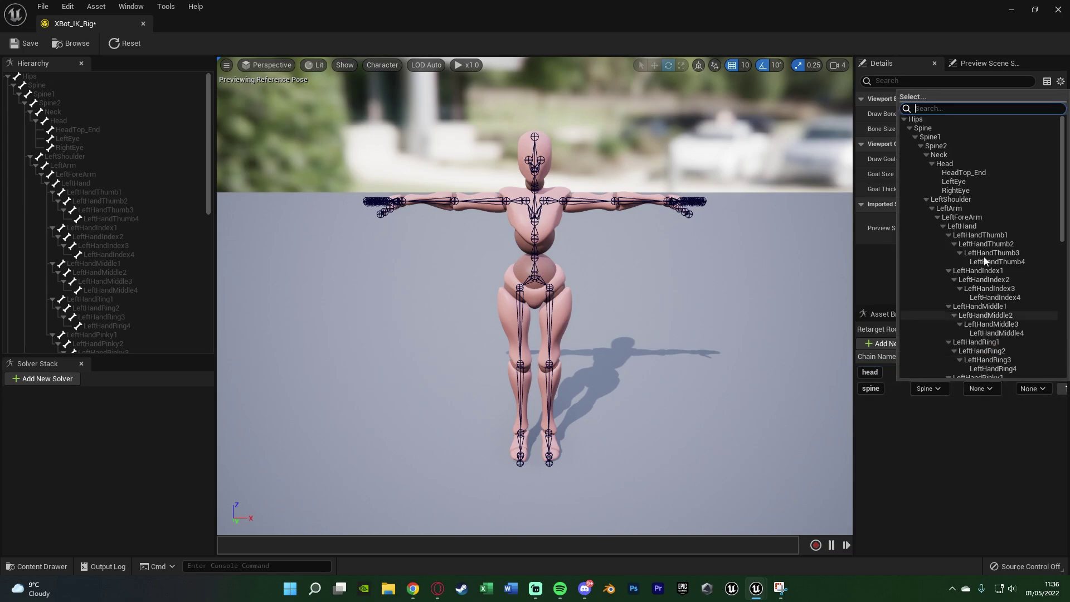
left_click(942, 146)
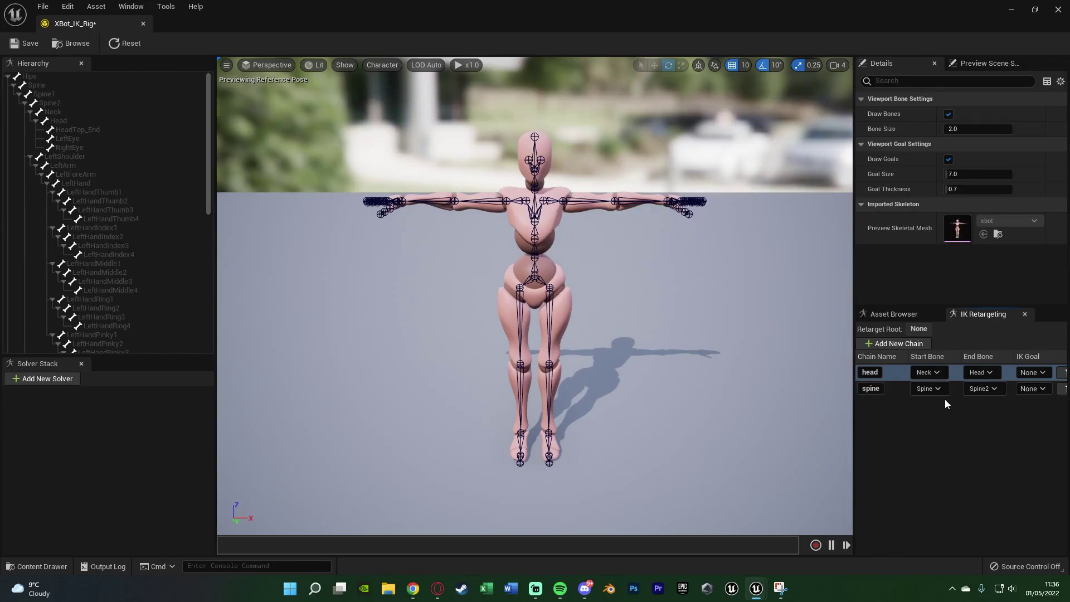
Add a retarget chain named arm_l with start bone LeftShoulder and end bone LeftHand
left_click(903, 343)
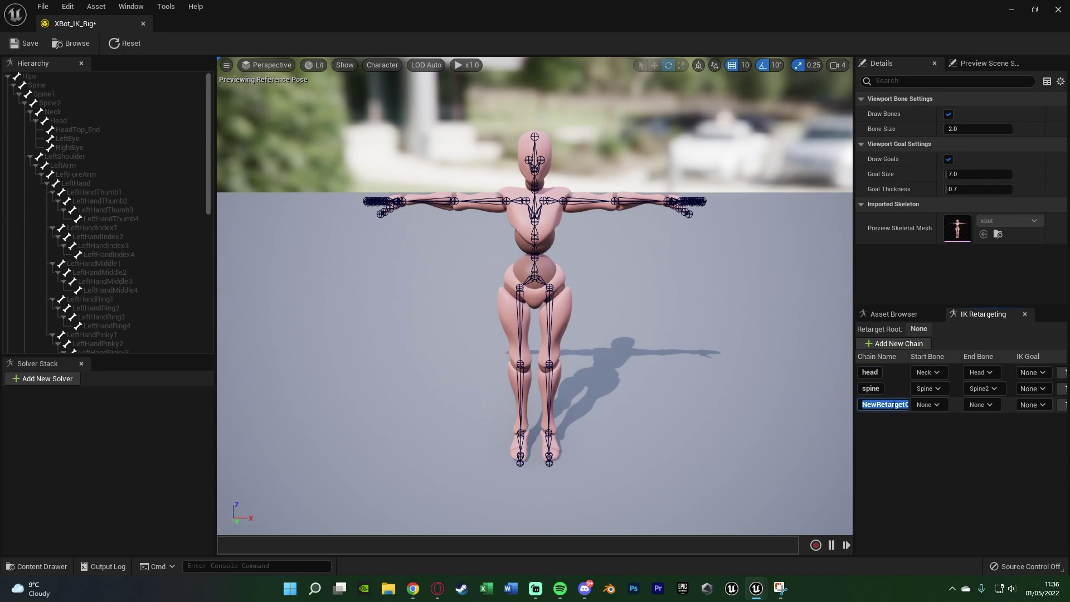
type("arm_l")
key("Return")
left_click(925, 405)
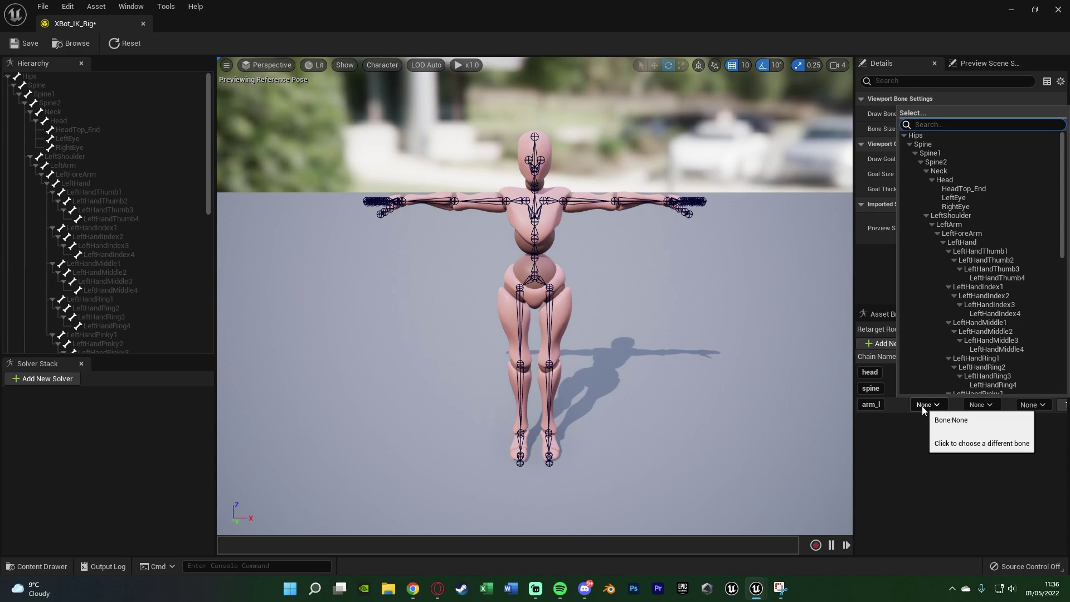
left_click(950, 215)
left_click(980, 405)
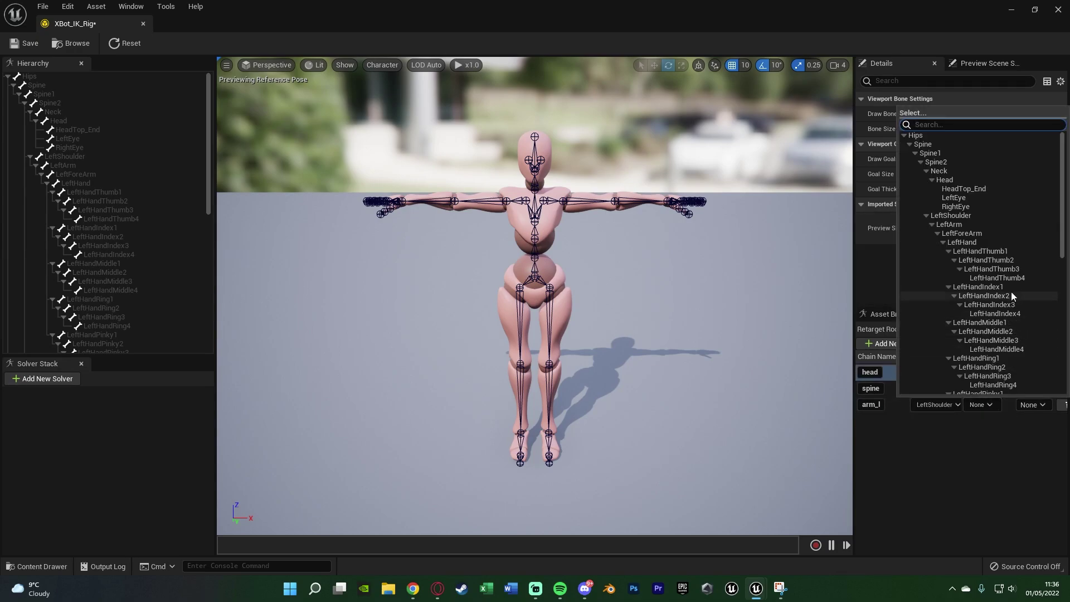
left_click(972, 240)
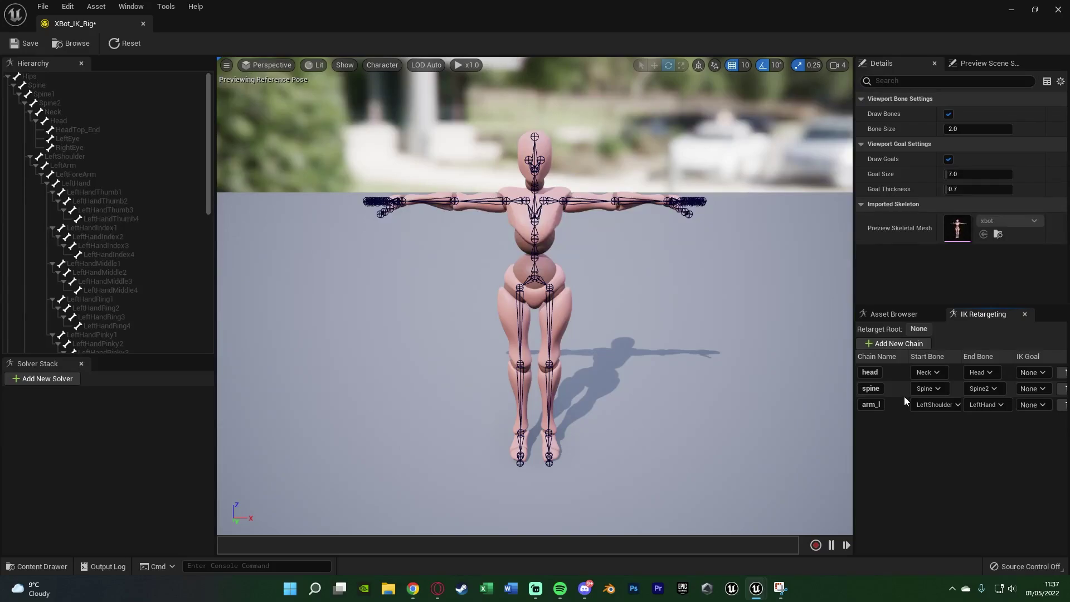
Add a retarget chain named arm_r with start bone RightShoulder and end bone RightHand
left_click(893, 343)
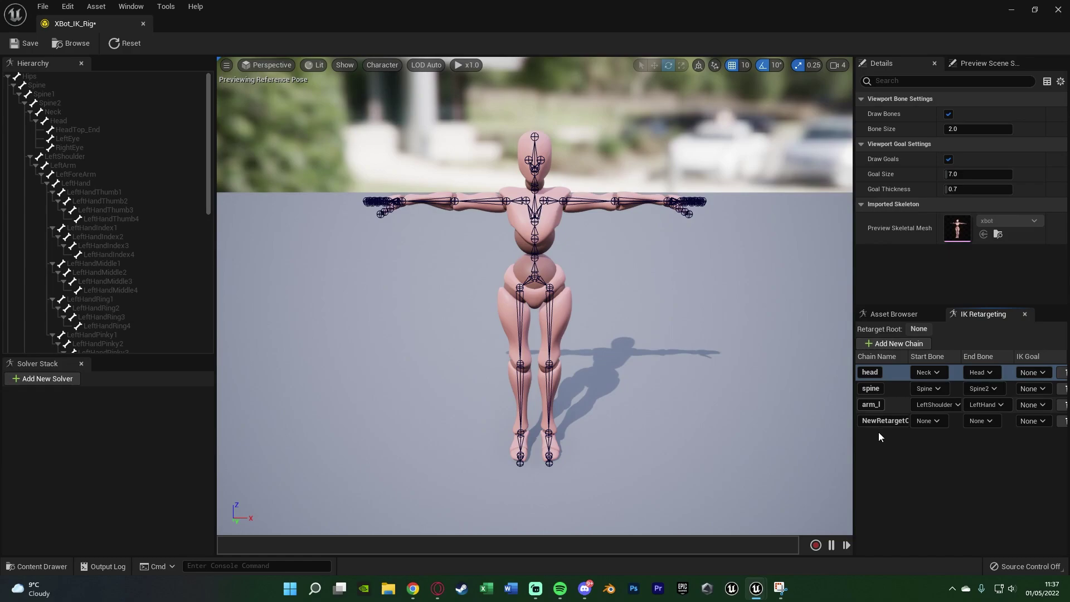
left_click(927, 421)
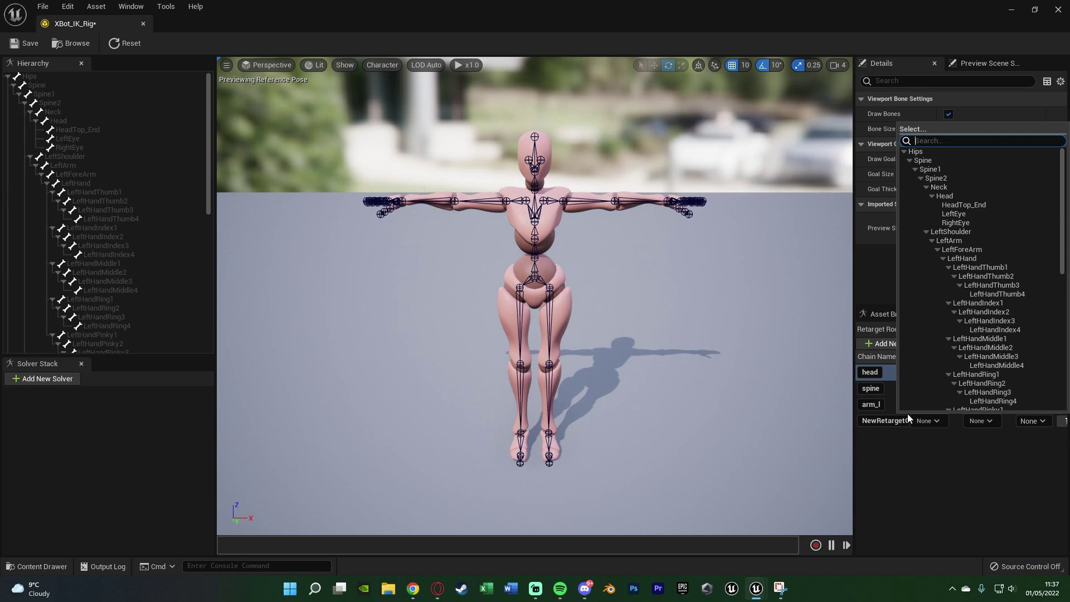
left_click(926, 426)
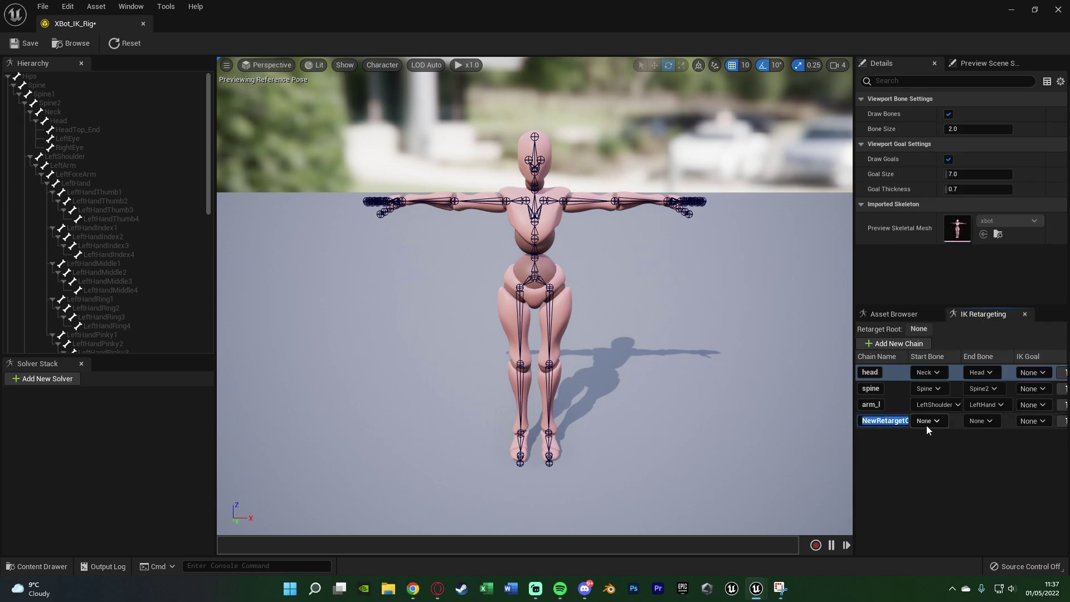
type("arm_r")
key("Return")
left_click(926, 426)
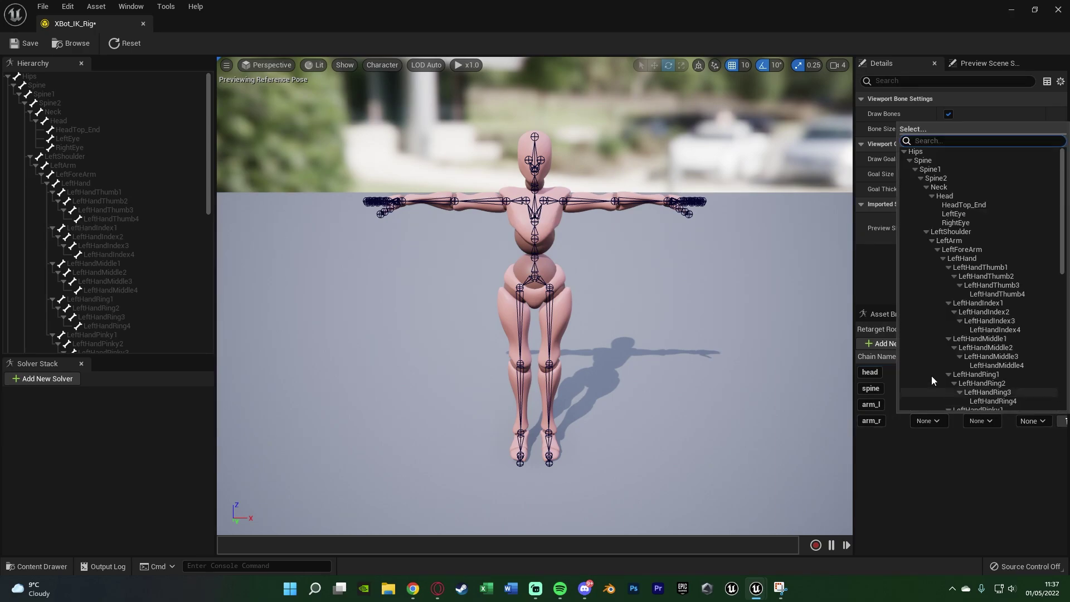
scroll(973, 385, "down", 5)
left_click(976, 371)
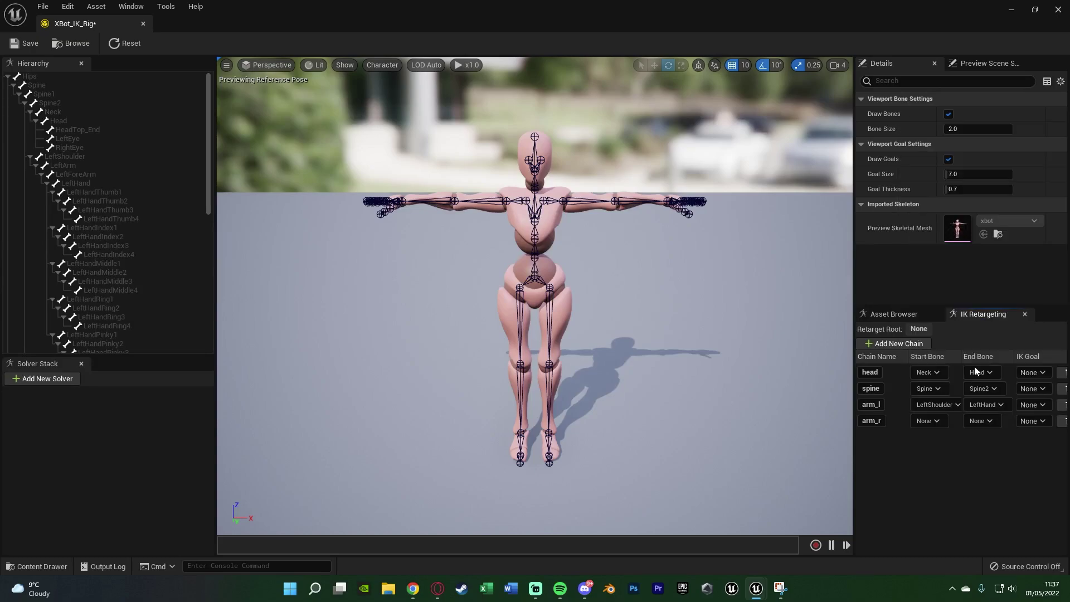
left_click(991, 422)
scroll(988, 362, "down", 5)
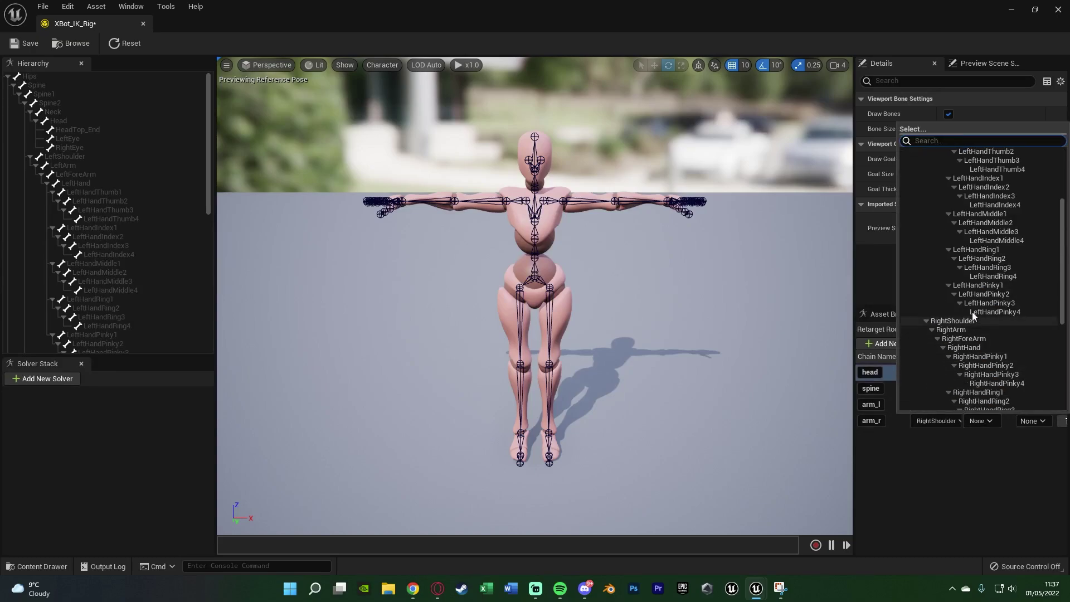
scroll(977, 189, "up", 3)
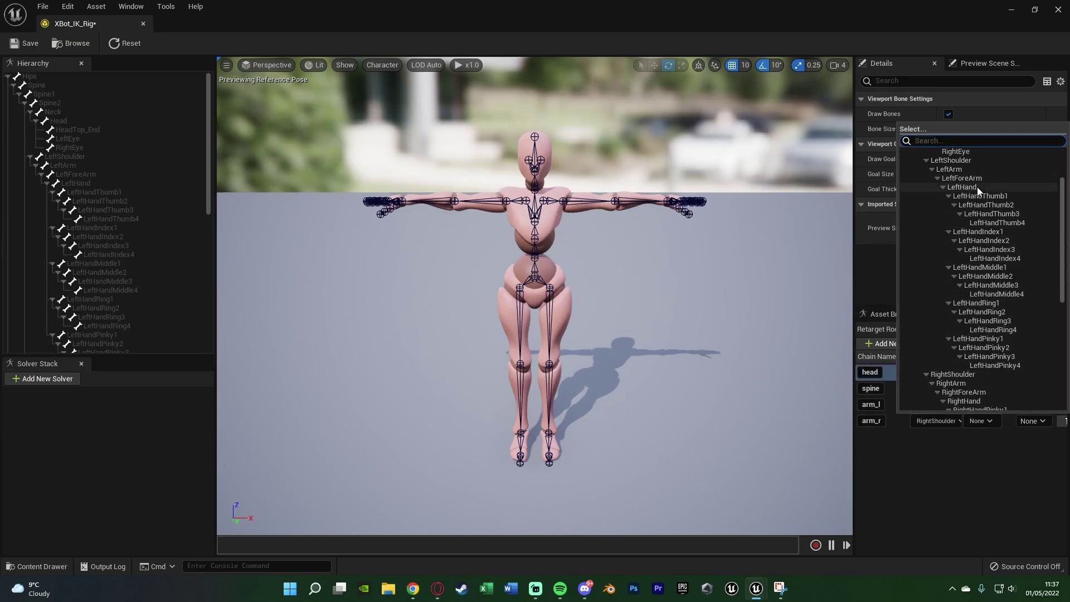
scroll(964, 365, "down", 5)
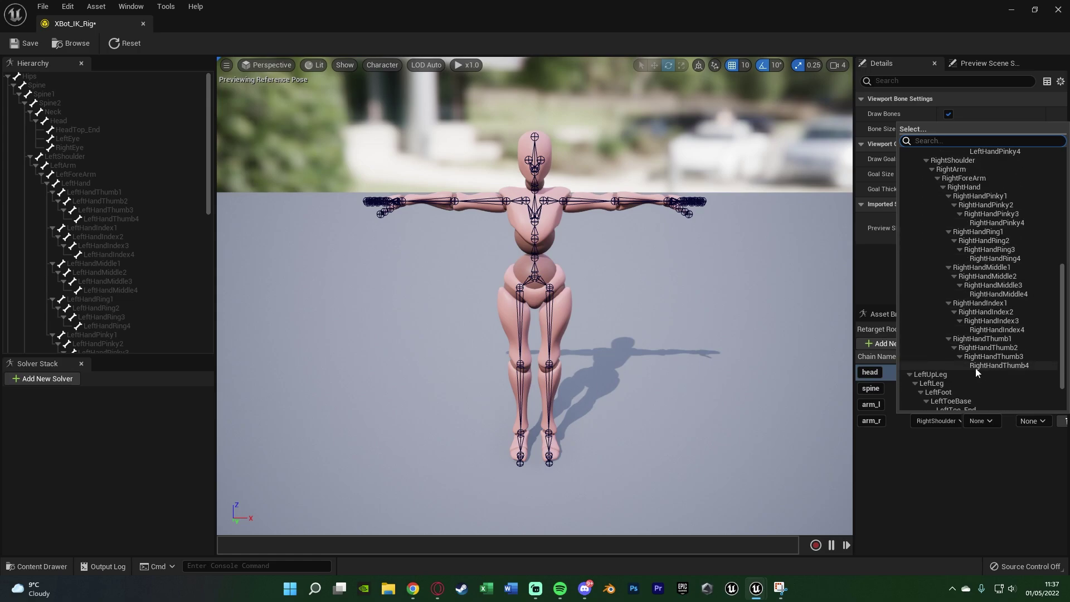
left_click(972, 188)
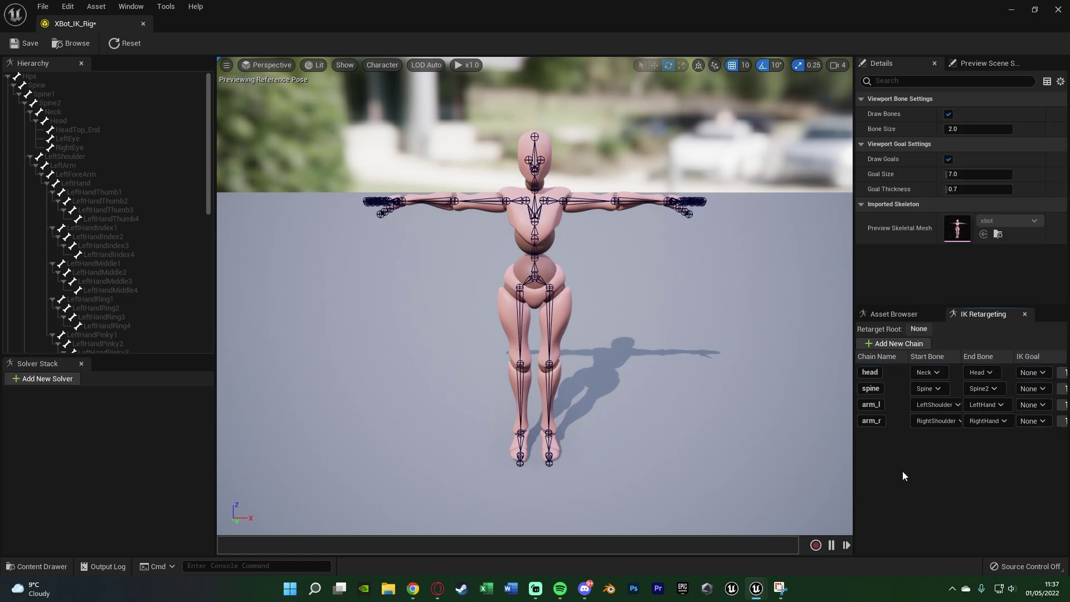
Add a retarget chain named leg_l with start bone LeftUpLeg and end bone LeftFoot
left_click(915, 343)
left_click(886, 433)
left_click(887, 436)
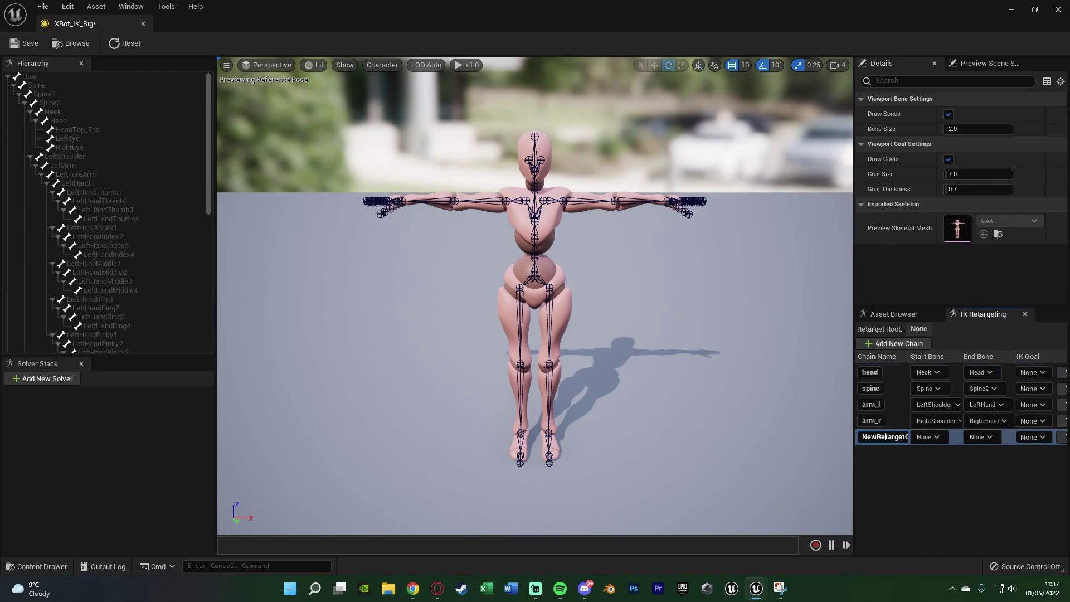
type("leg_l")
key("Return")
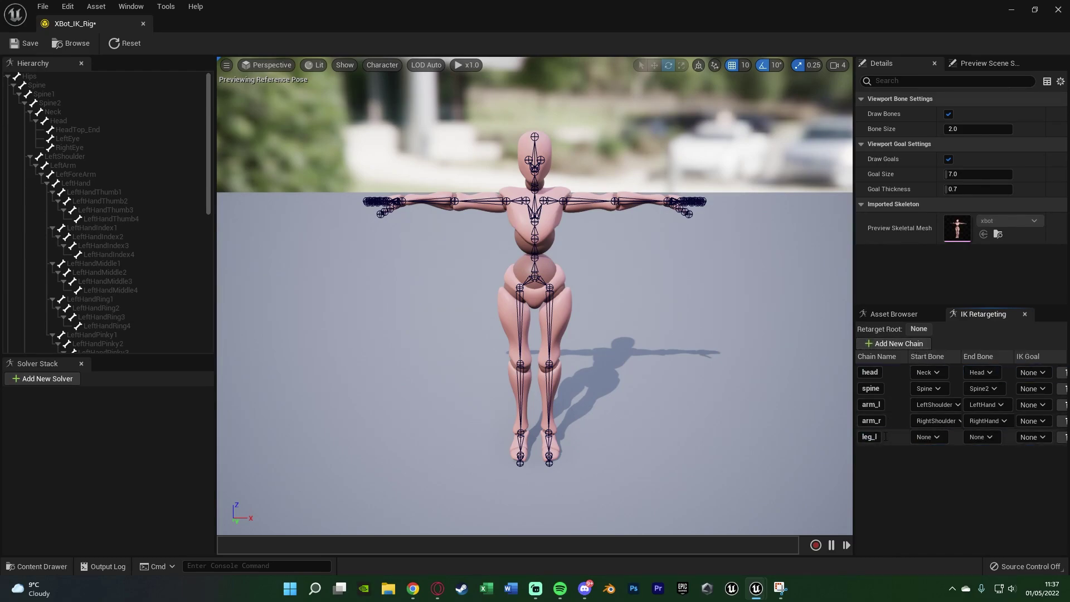
left_click(926, 437)
scroll(976, 356, "down", 10)
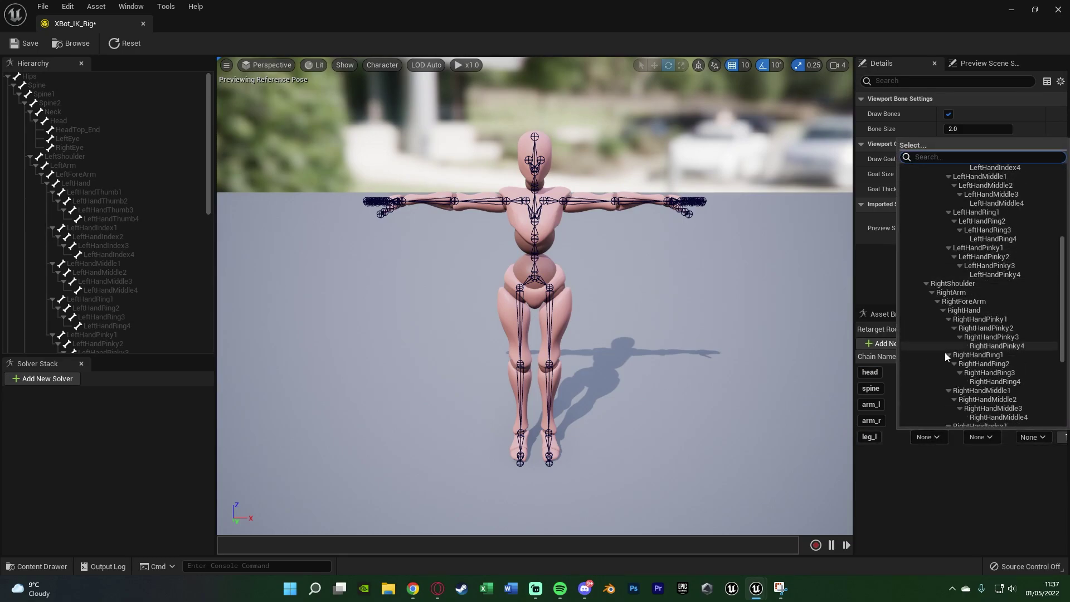
scroll(966, 351, "down", 1)
left_click(949, 342)
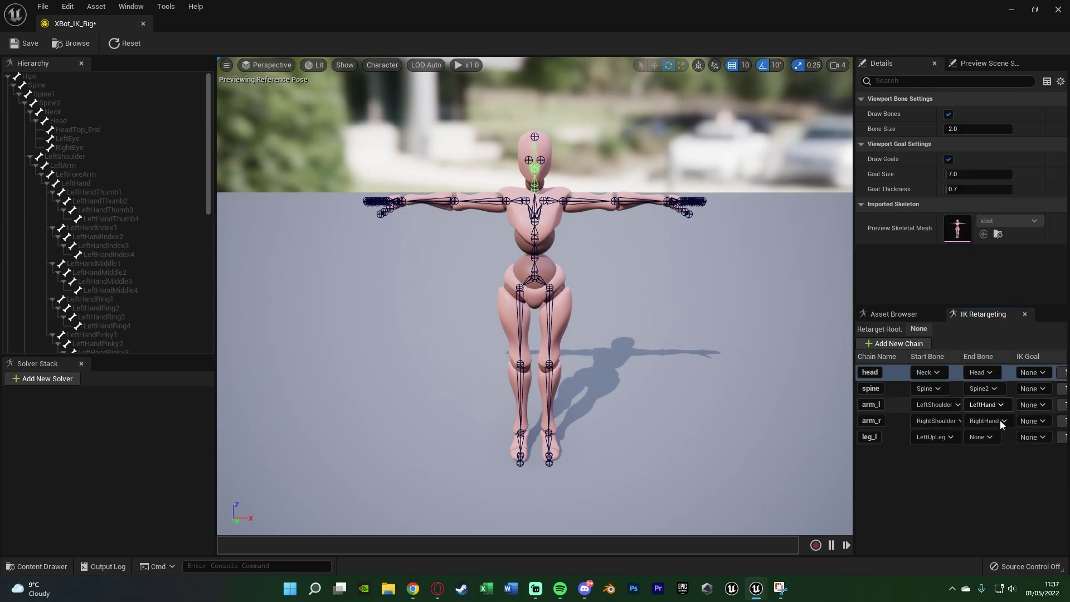
left_click(981, 436)
scroll(967, 396, "down", 15)
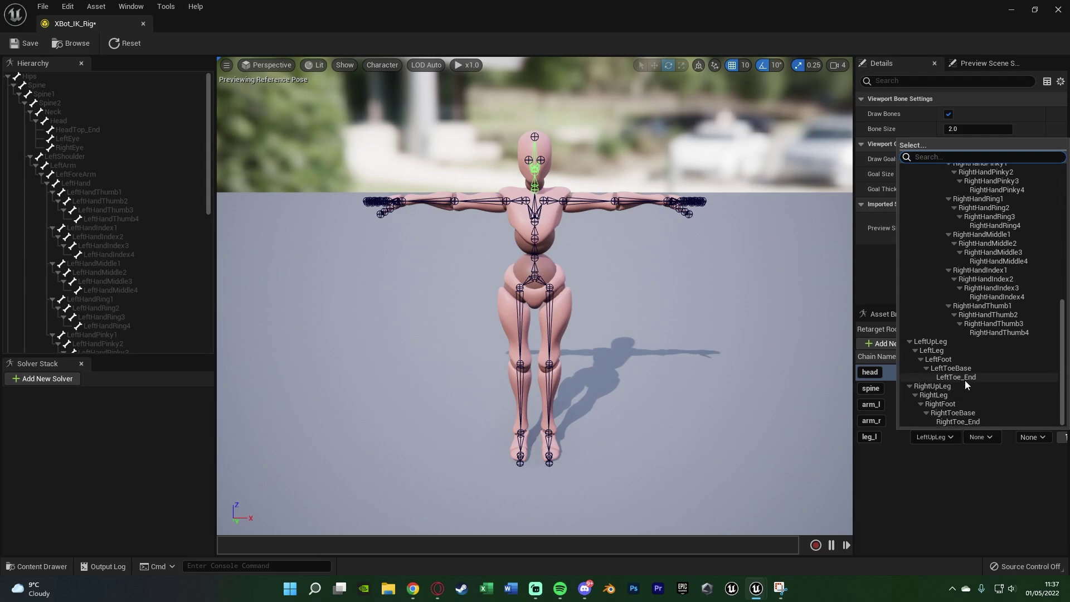
left_click(939, 360)
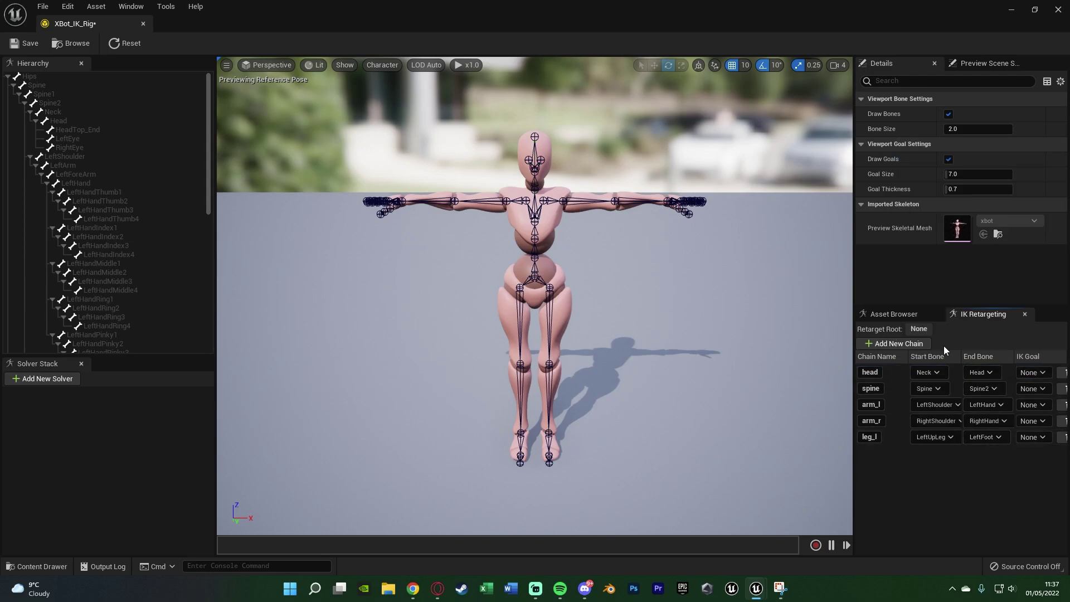
Add a retarget chain named leg_r with start bone RightUpLeg and end bone RightFoot, and save the rig
left_click(907, 346)
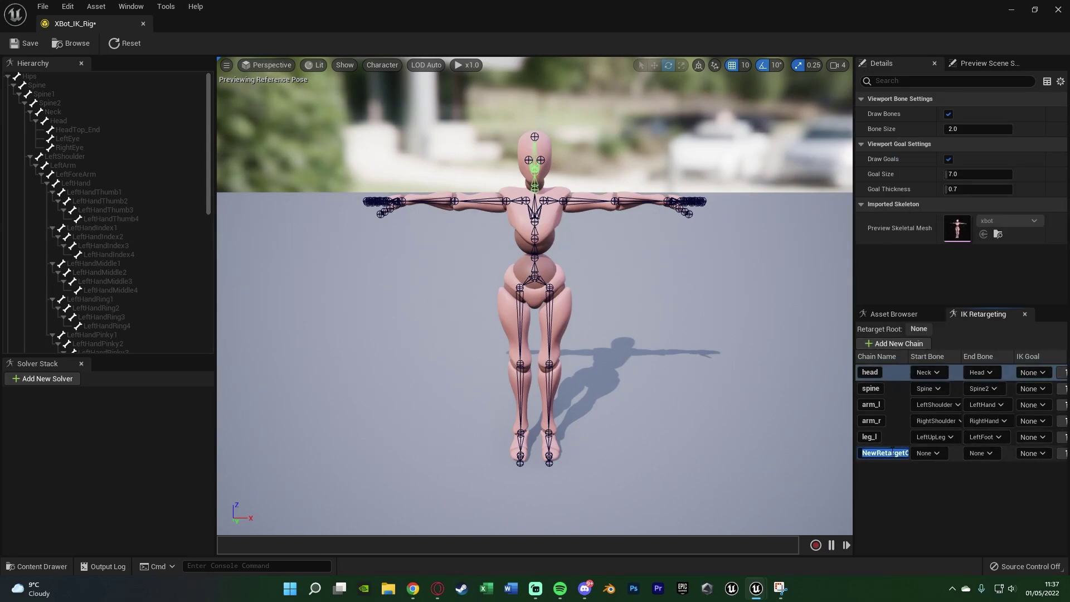
type("leg_r")
key("Return")
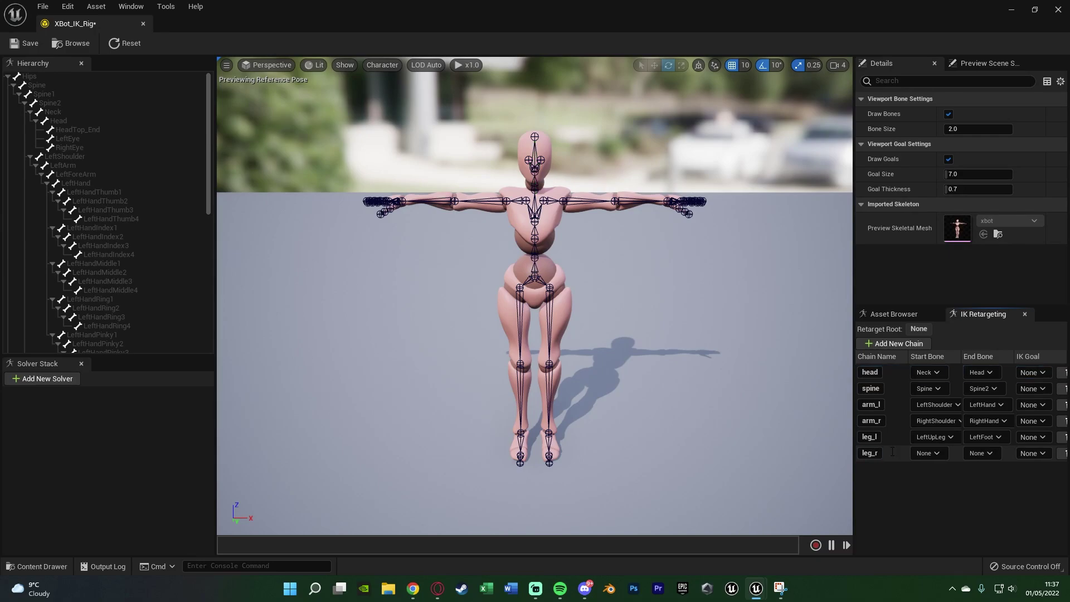
left_click(926, 453)
scroll(951, 385, "down", 15)
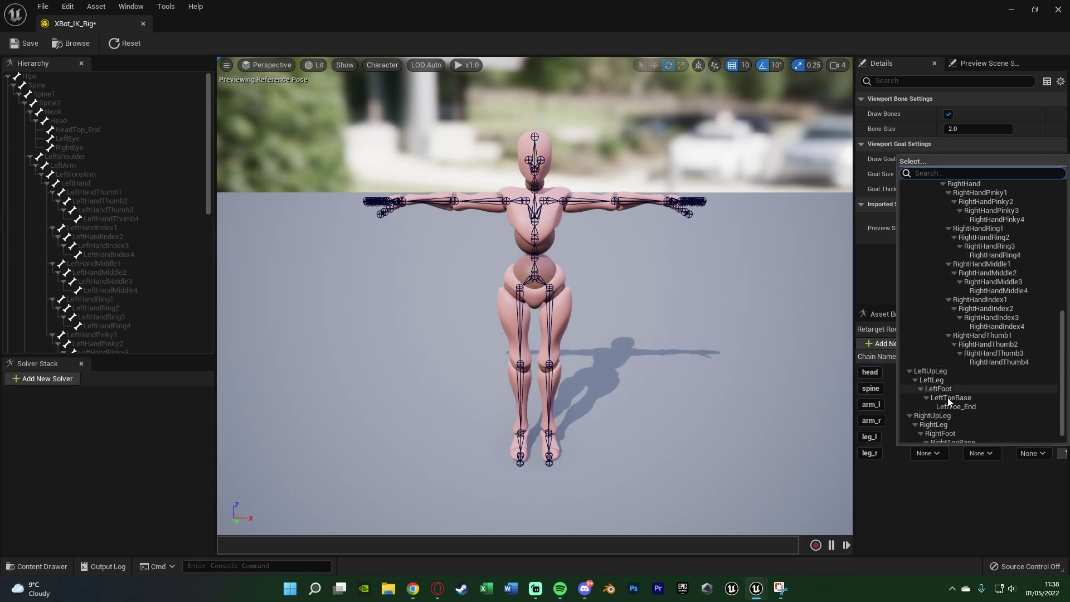
left_click(947, 416)
left_click(981, 453)
scroll(955, 412, "down", 15)
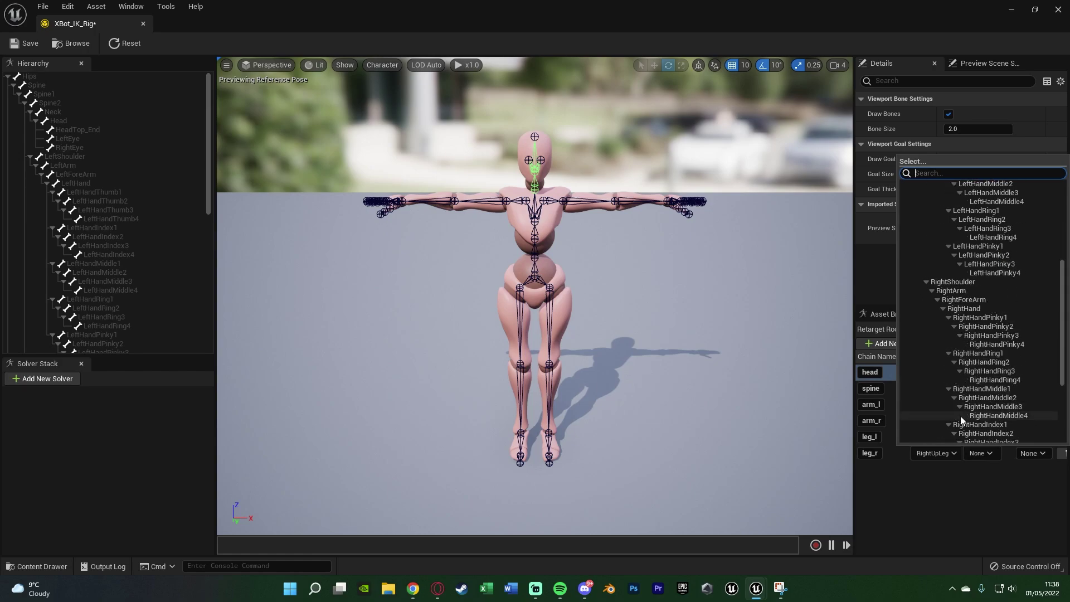
left_click(955, 422)
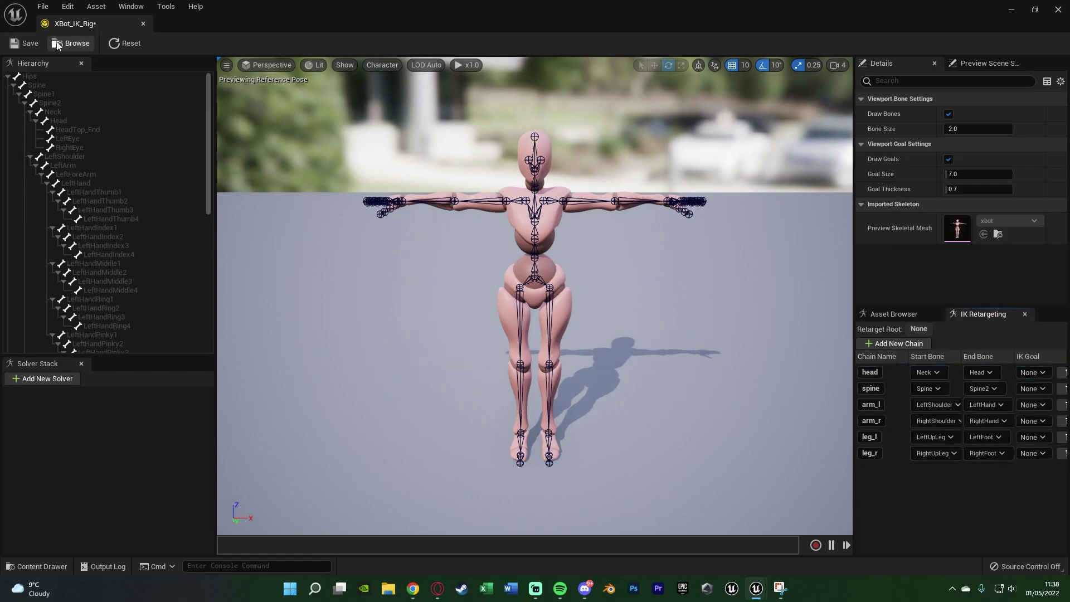
left_click(16, 47)
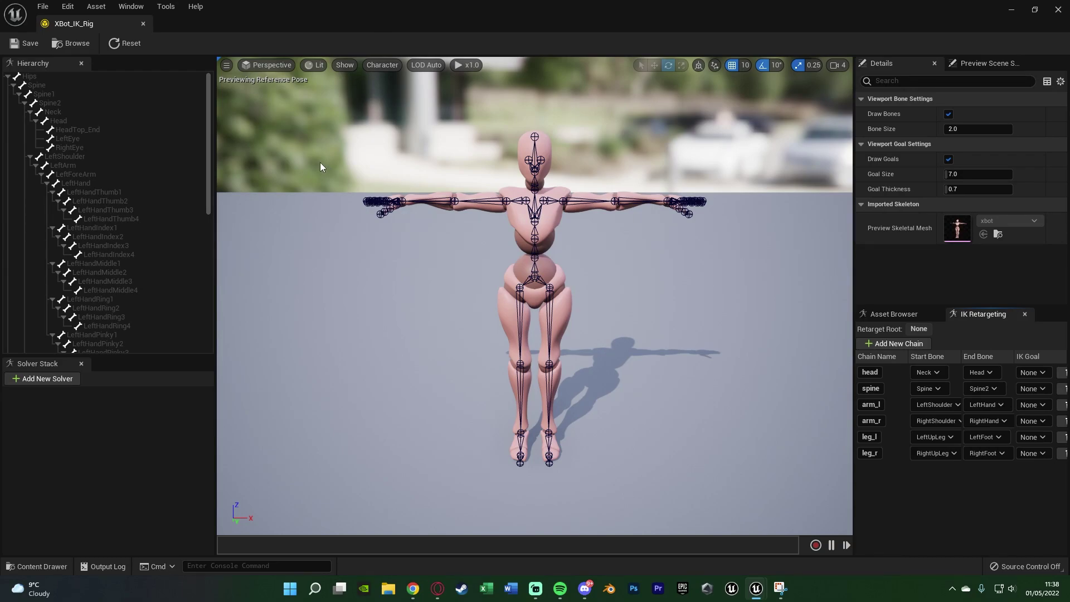
Set the Hips bone as the retarget root and save the IK Rig
right_click(61, 75)
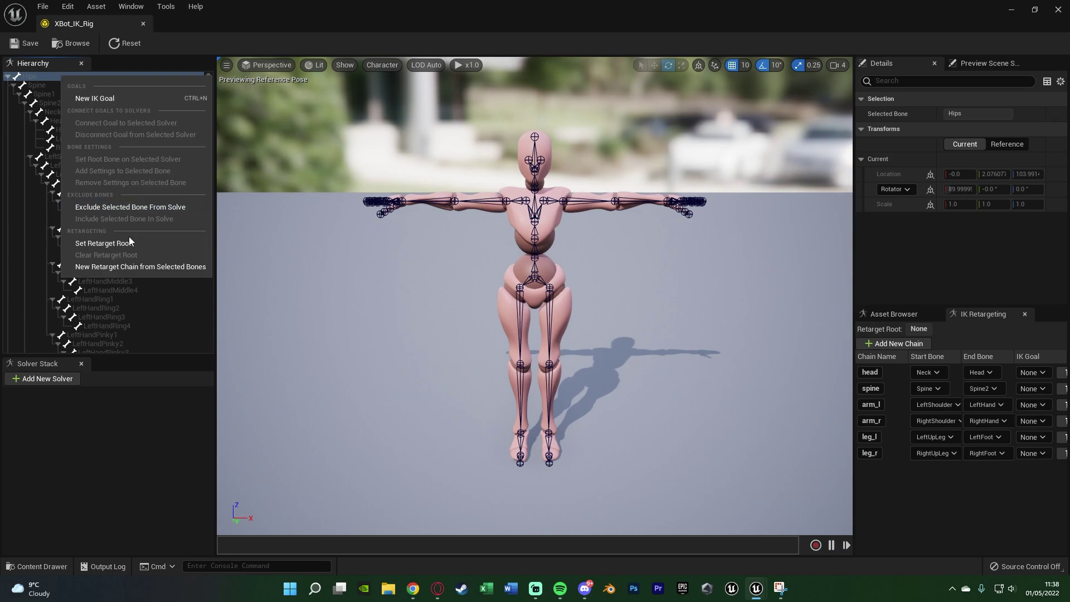
left_click(115, 244)
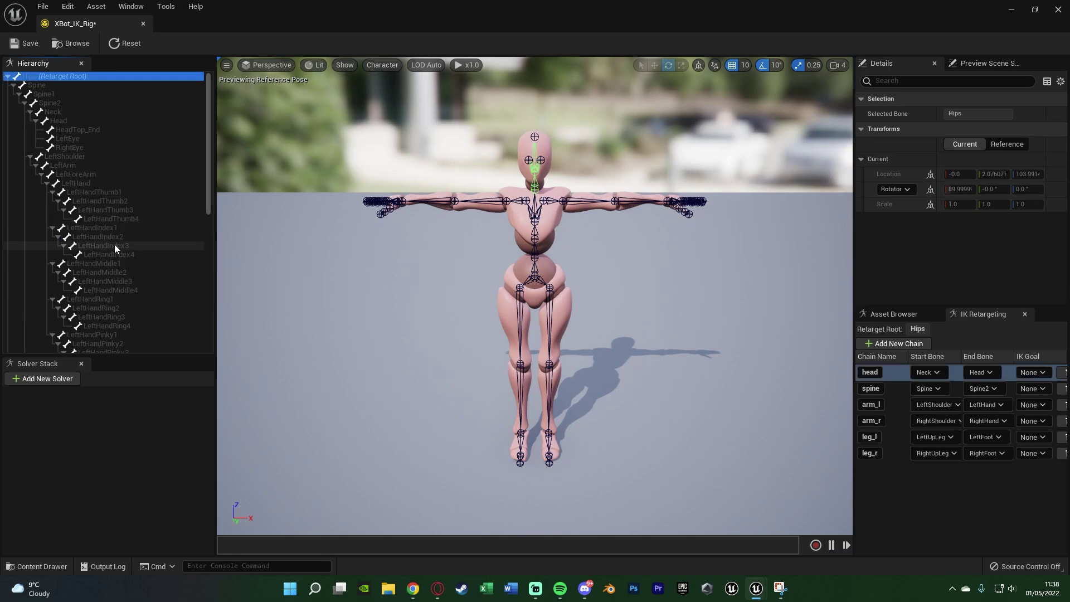
left_click(28, 44)
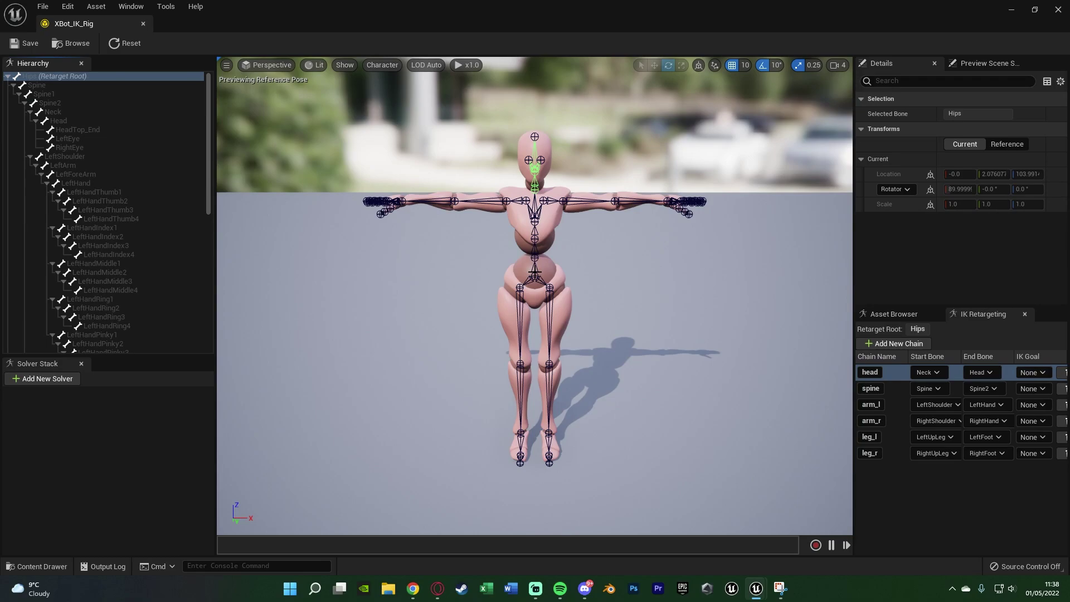
Return to the level editor and browse the project content to the Characters > Mannequins > Meshes folder
left_click(1011, 10)
key("ctrl+space")
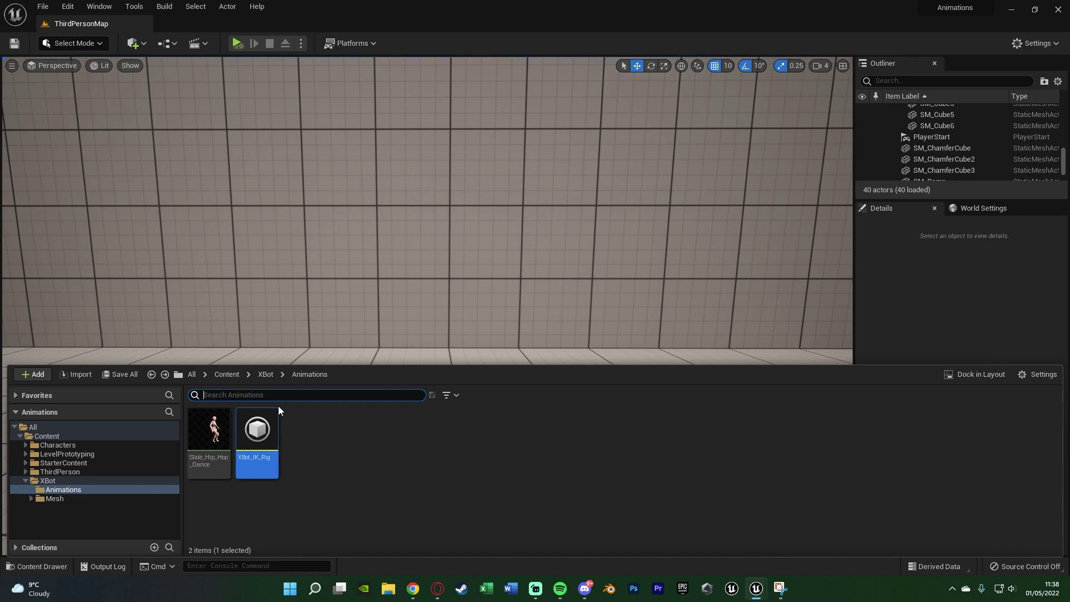
left_click(234, 376)
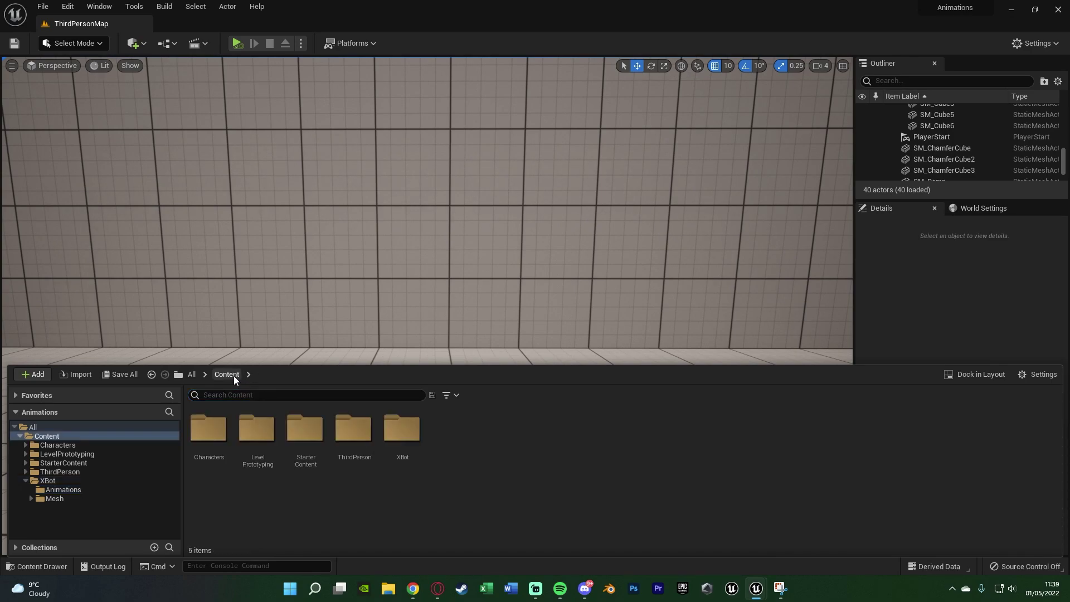
double_click(210, 437)
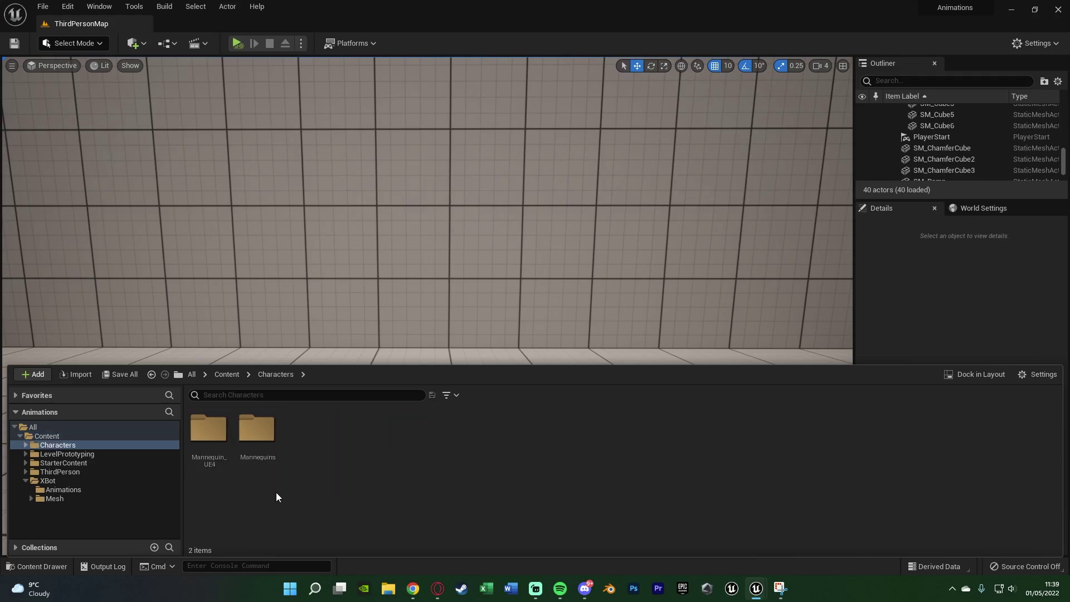
double_click(256, 432)
double_click(305, 431)
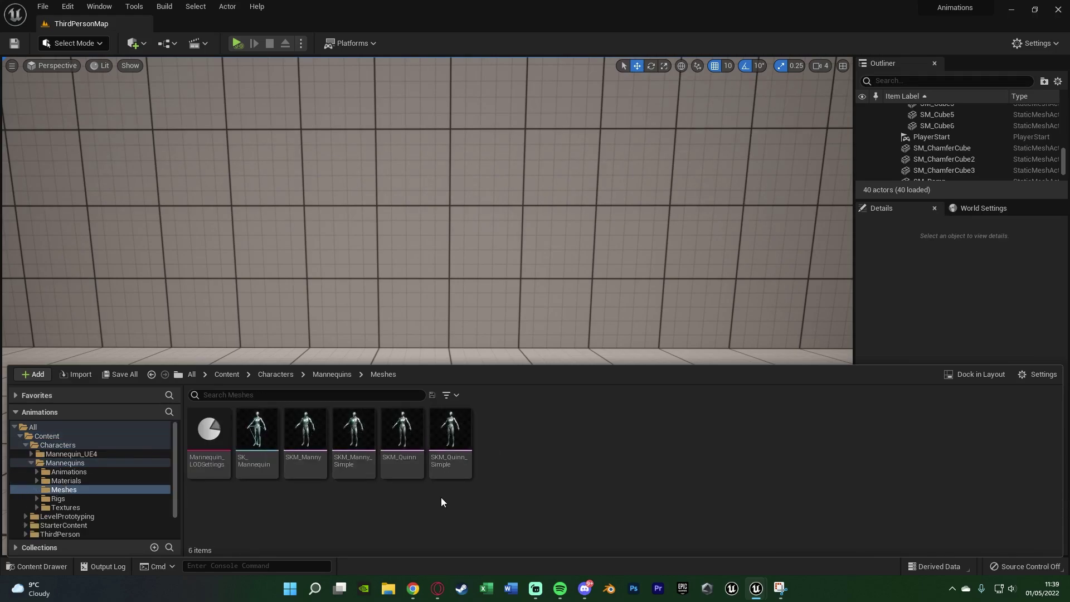
Create an IK Rig from the SKM_Quinn skeletal mesh, name it Quin_IK_Rig, and open it
right_click(544, 445)
mouse_move(602, 252)
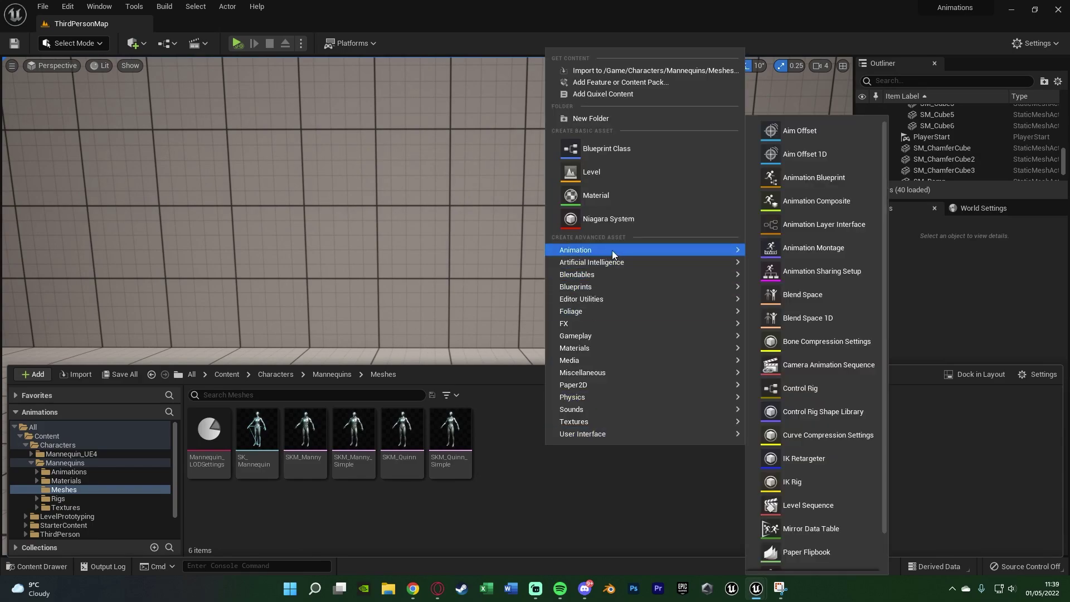
left_click(808, 480)
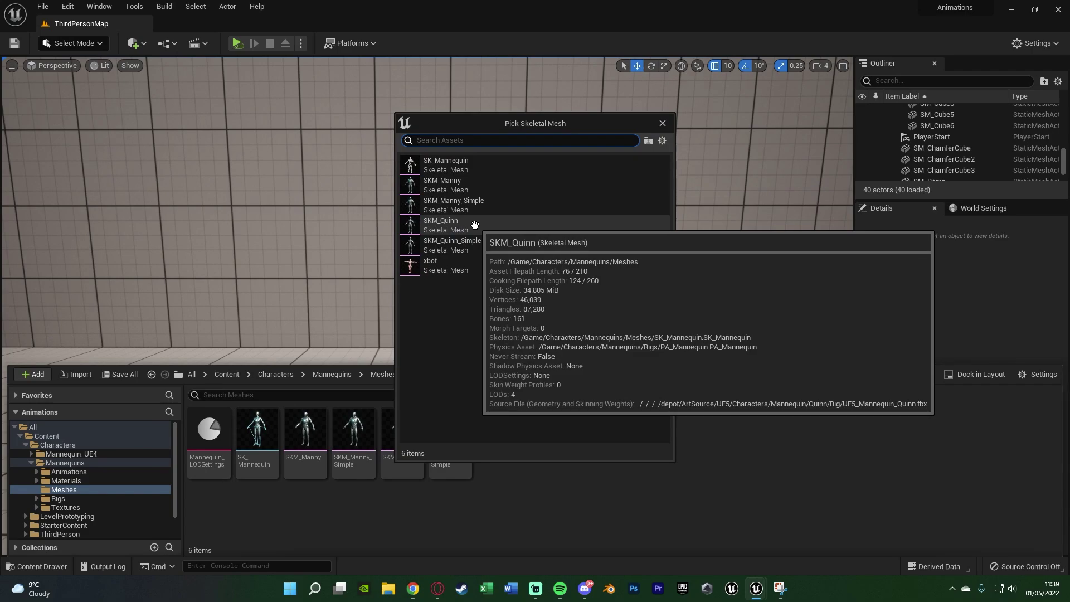
left_click(445, 224)
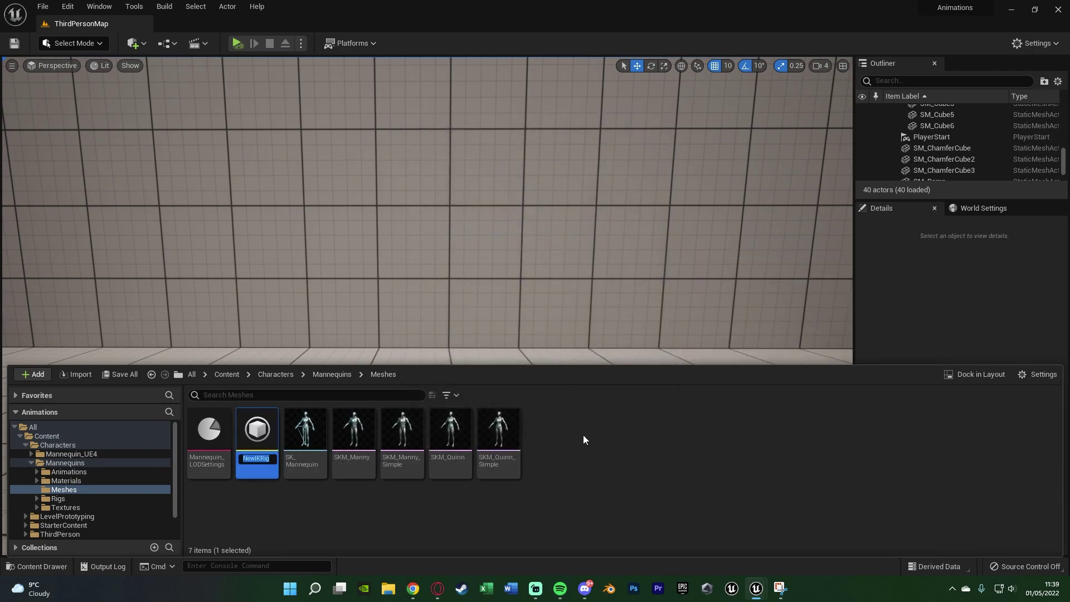
type("Qui")
type("n_IK")
type("_Rig")
key("Return")
key("Return")
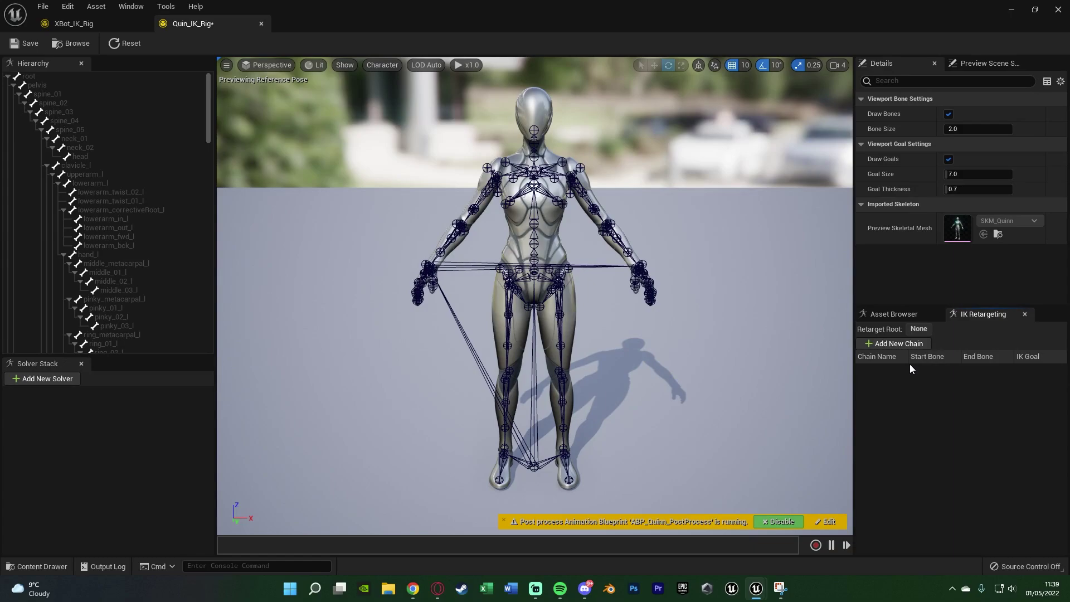
Add a retarget chain named head with start bone neck_01 and end bone head
left_click(908, 343)
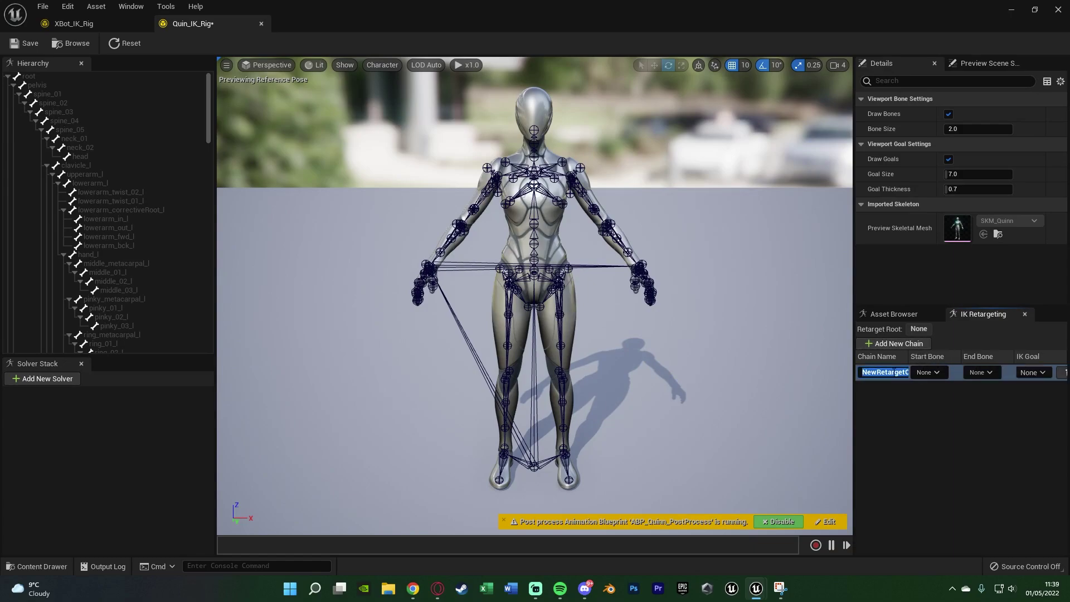
type("head")
key("Return")
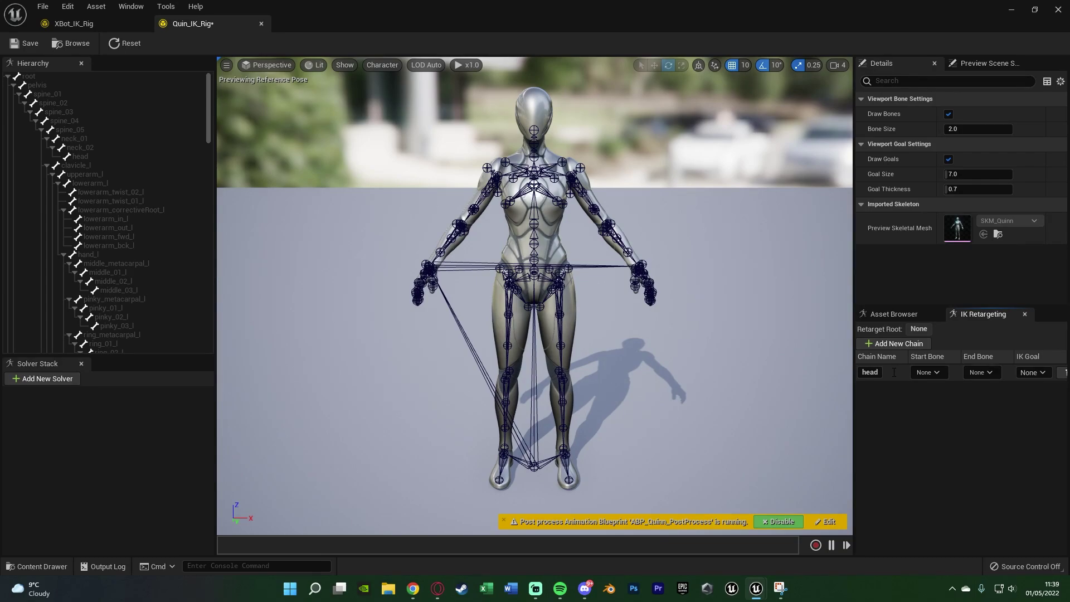
left_click(926, 372)
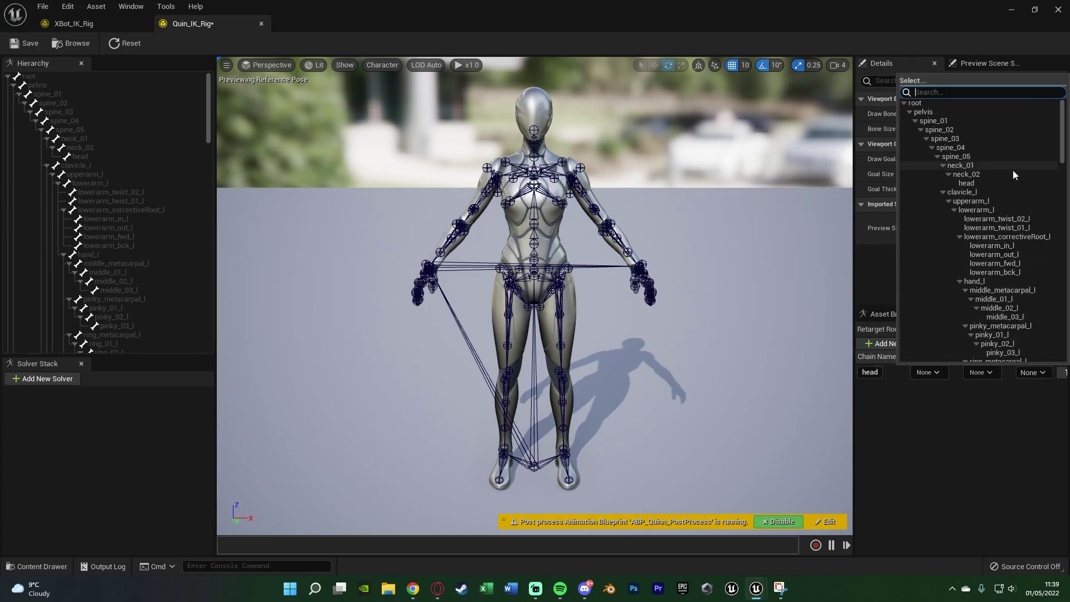
left_click(974, 165)
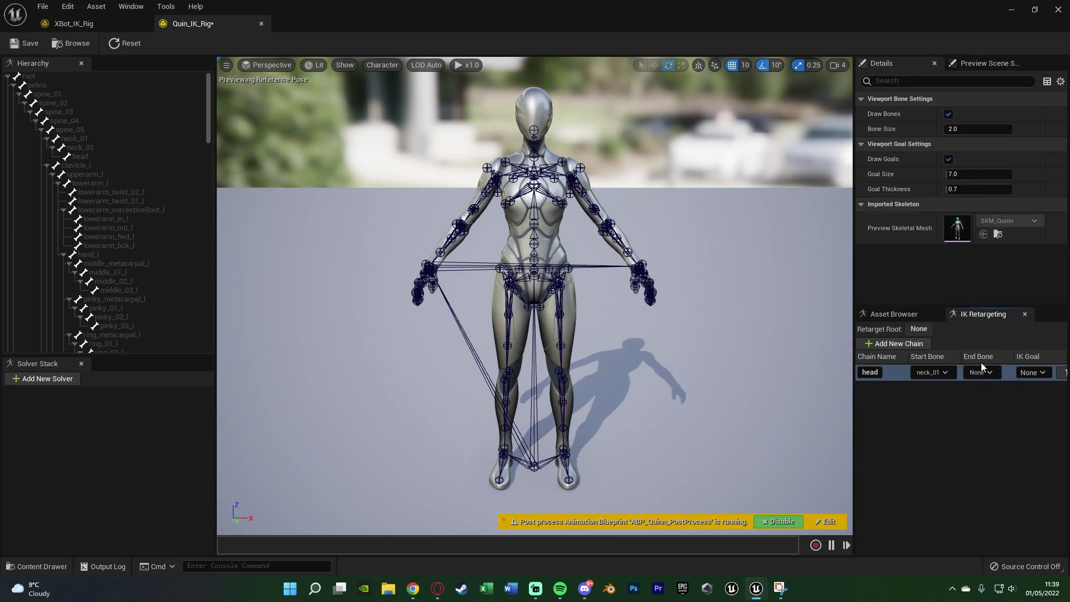
left_click(981, 372)
left_click(981, 182)
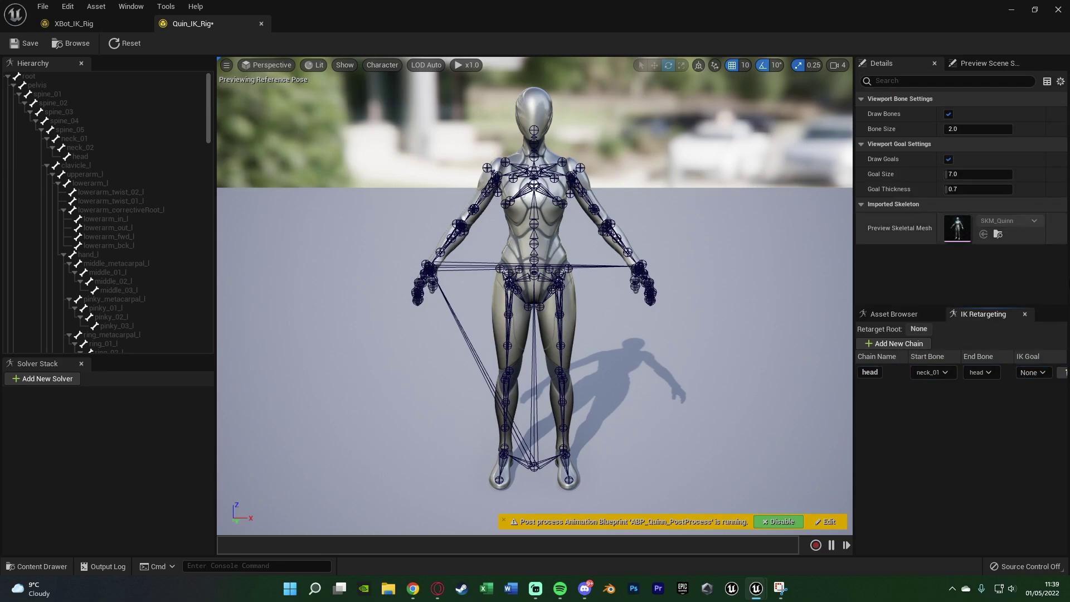
Add a retarget chain named spine with start bone spine_01 and end bone spine_05
left_click(894, 344)
left_click(882, 388)
type("spine")
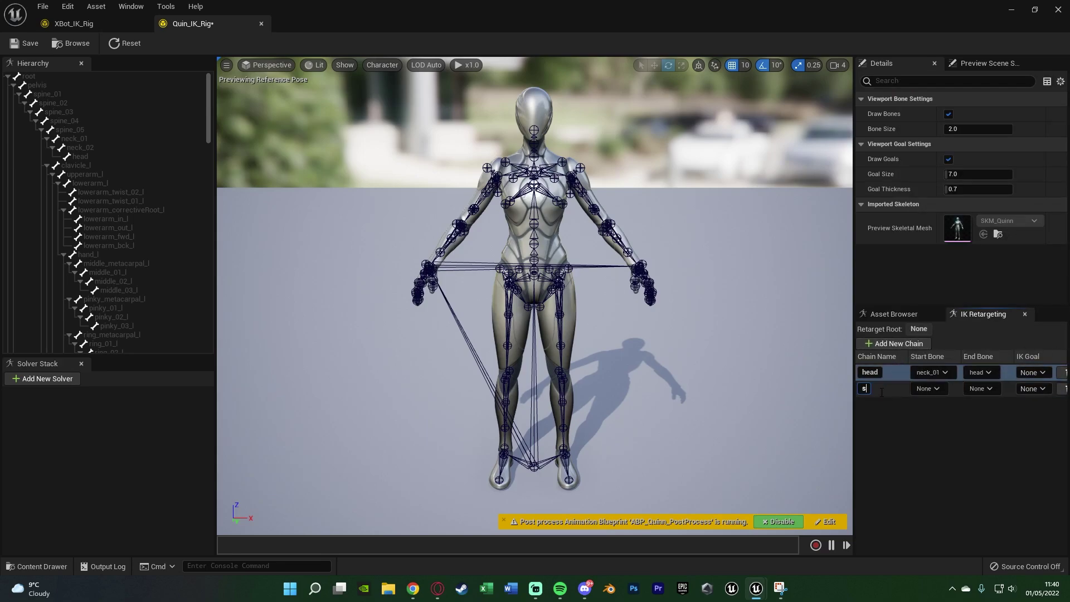
key("Return")
left_click(940, 388)
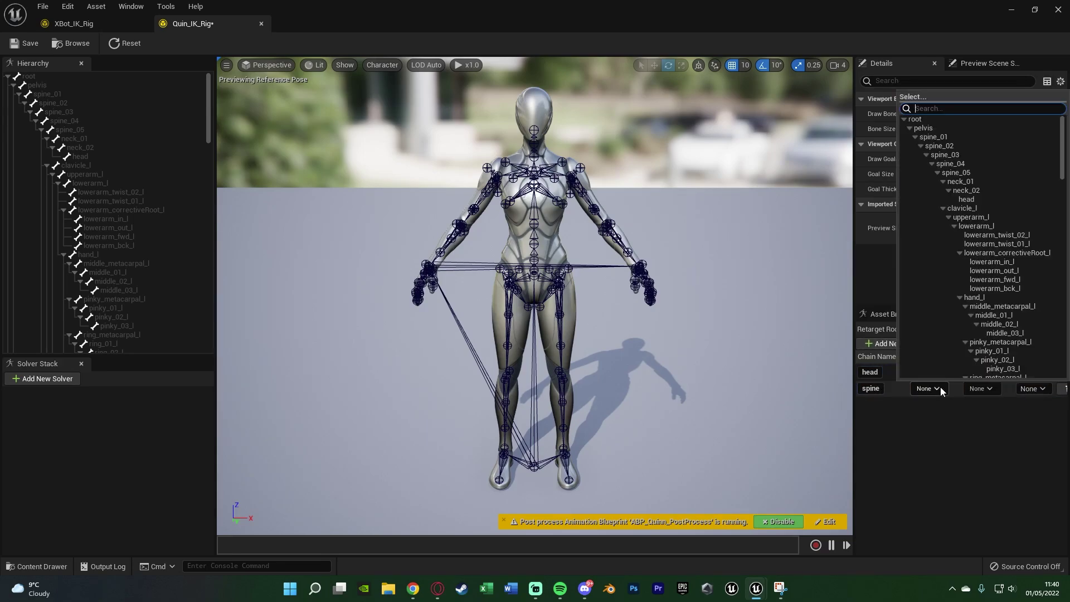
left_click(948, 138)
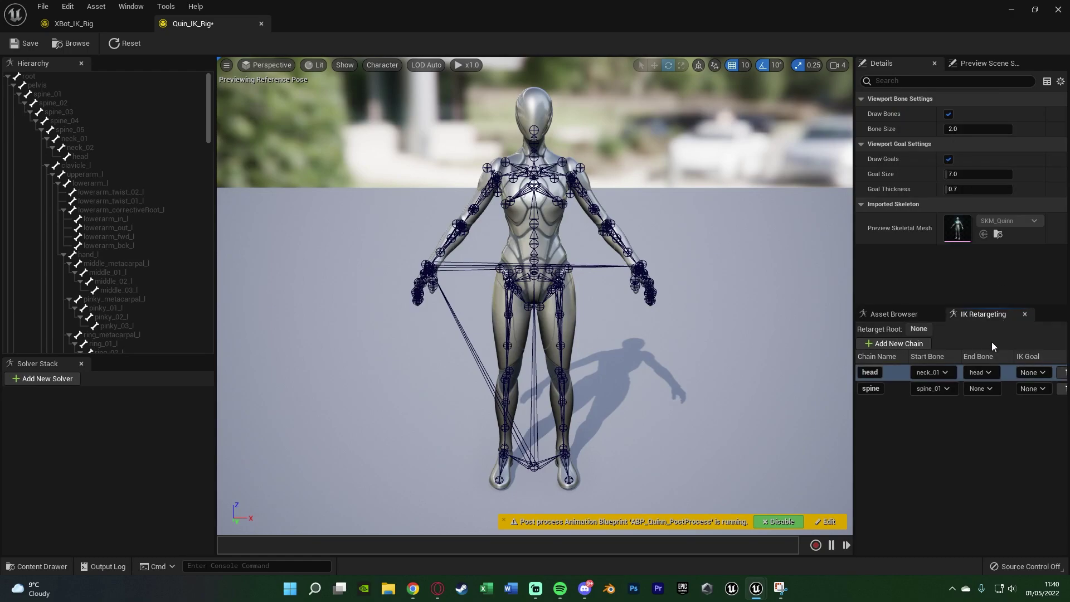
left_click(982, 389)
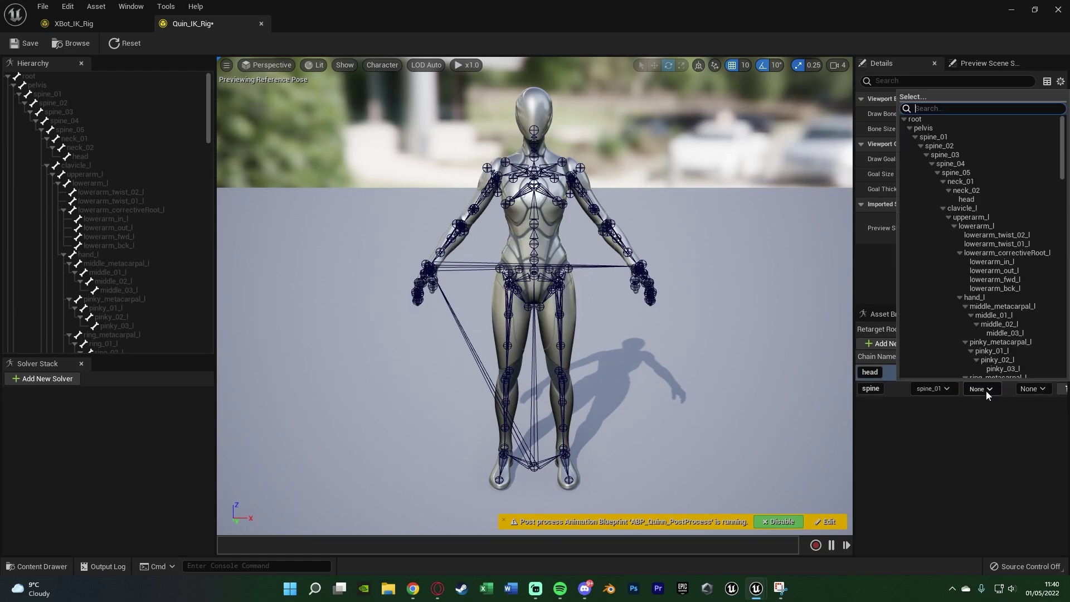
left_click(965, 173)
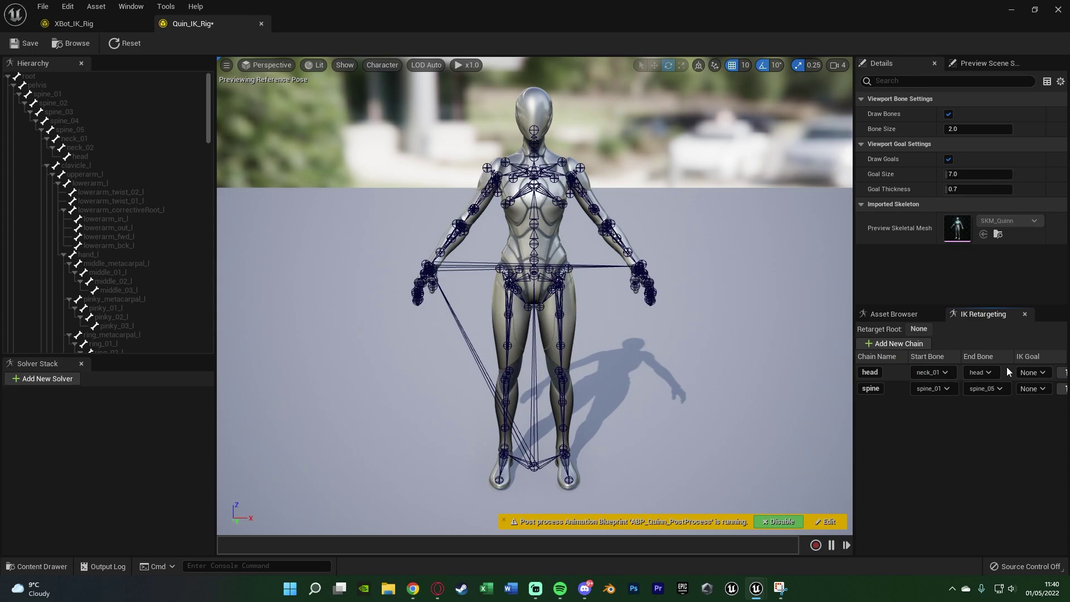
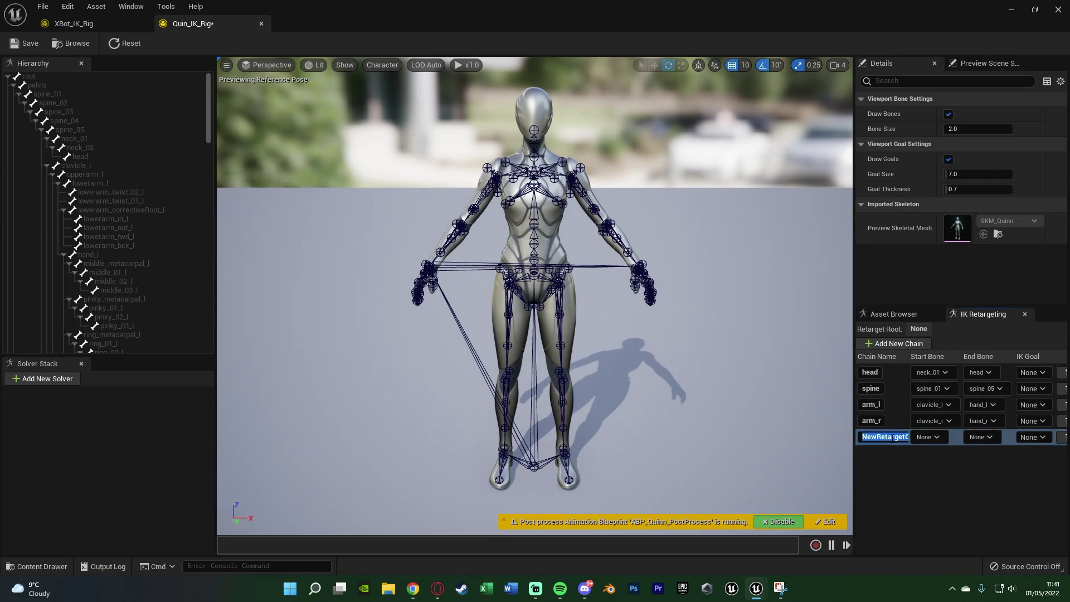
Name the new retarget chain leg_l and set its start bone to thigh_l and end bone to foot_l
type("leg_l")
key("Return")
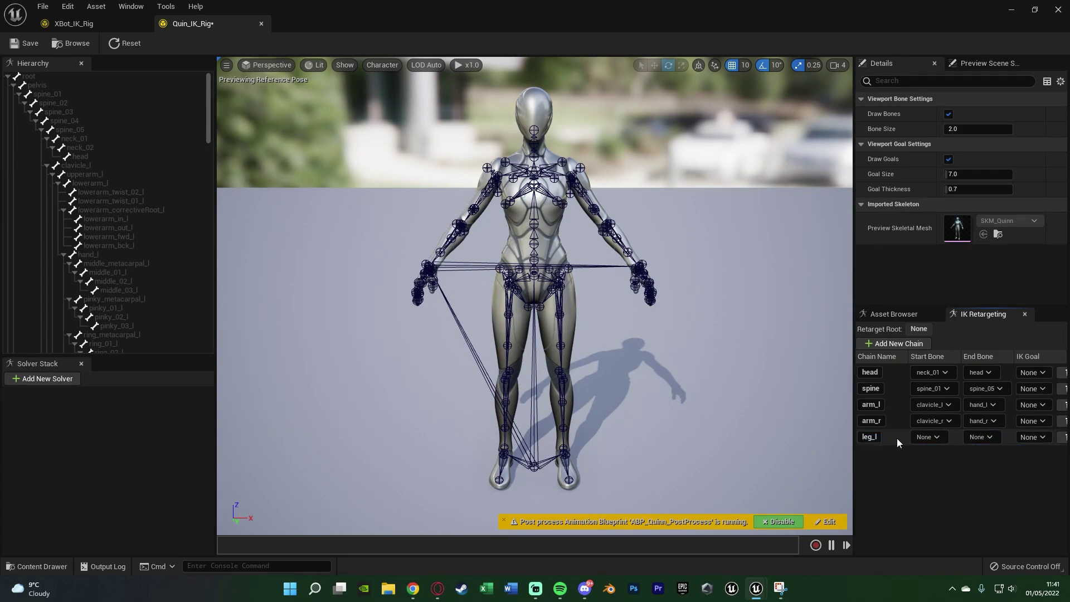
left_click(917, 440)
scroll(959, 379, "down", 6)
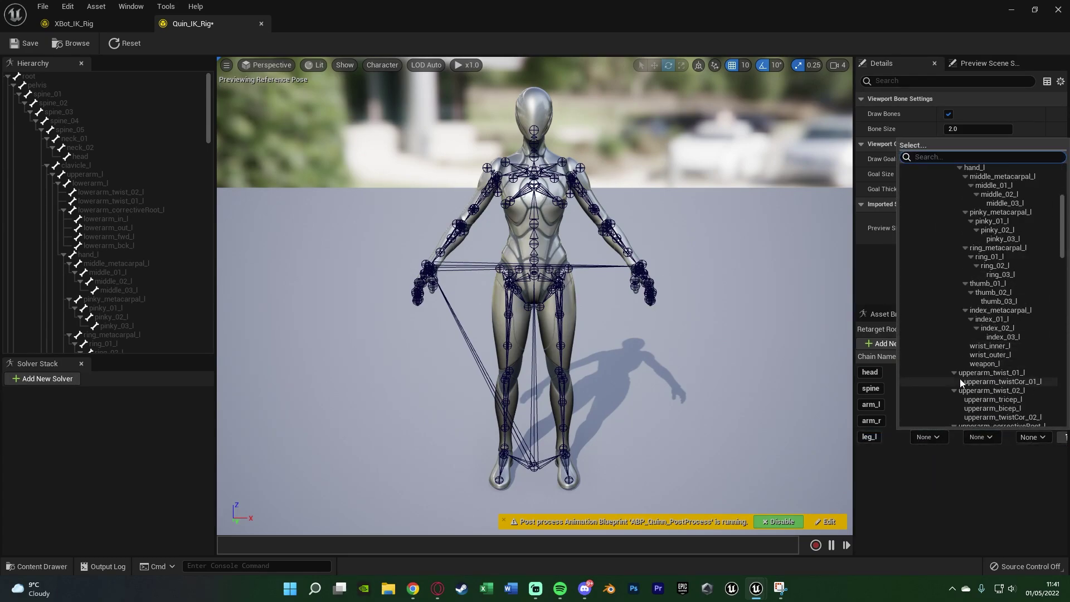
scroll(960, 379, "down", 15)
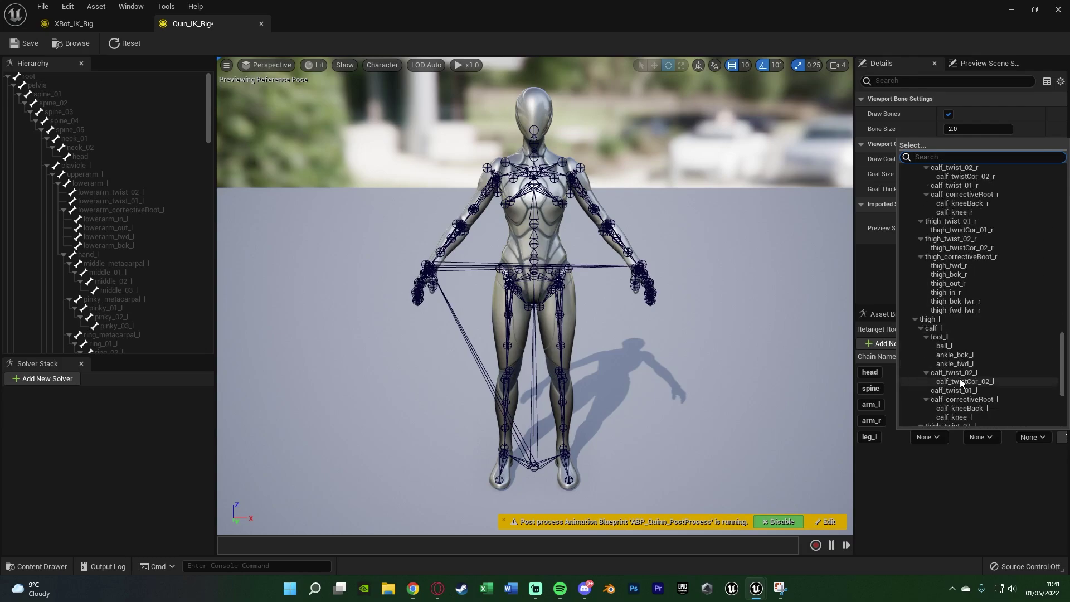
scroll(960, 379, "down", 3)
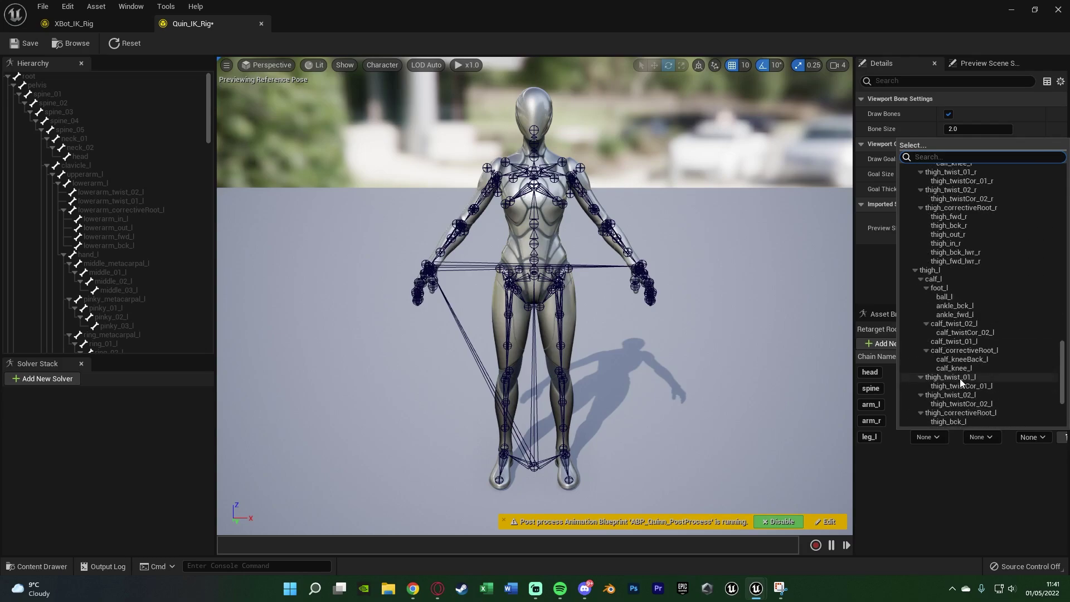
left_click(961, 270)
left_click(981, 437)
scroll(985, 339, "down", 1)
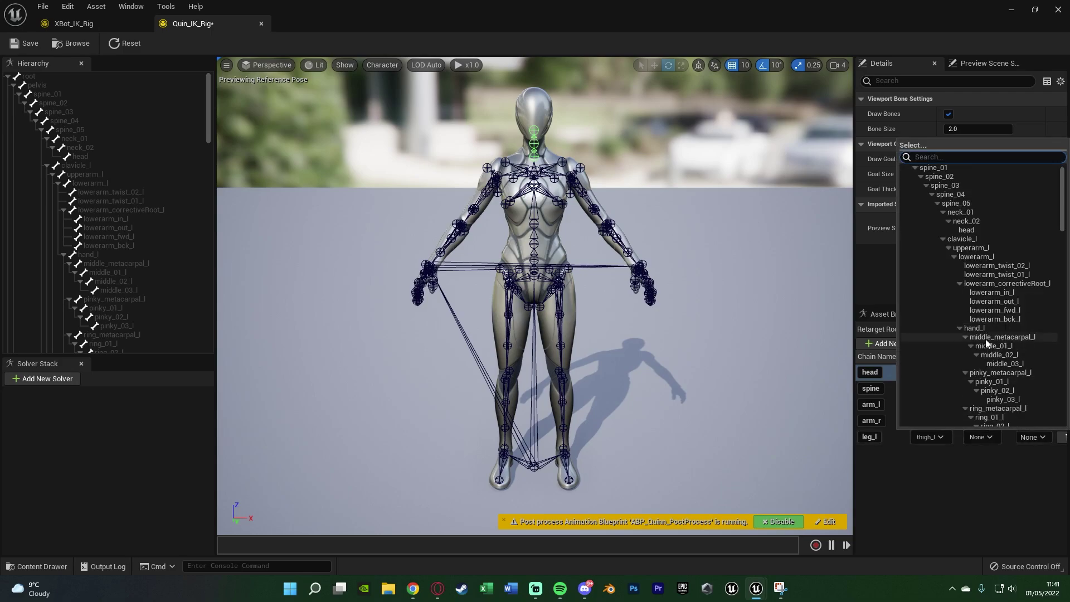
scroll(985, 338, "down", 20)
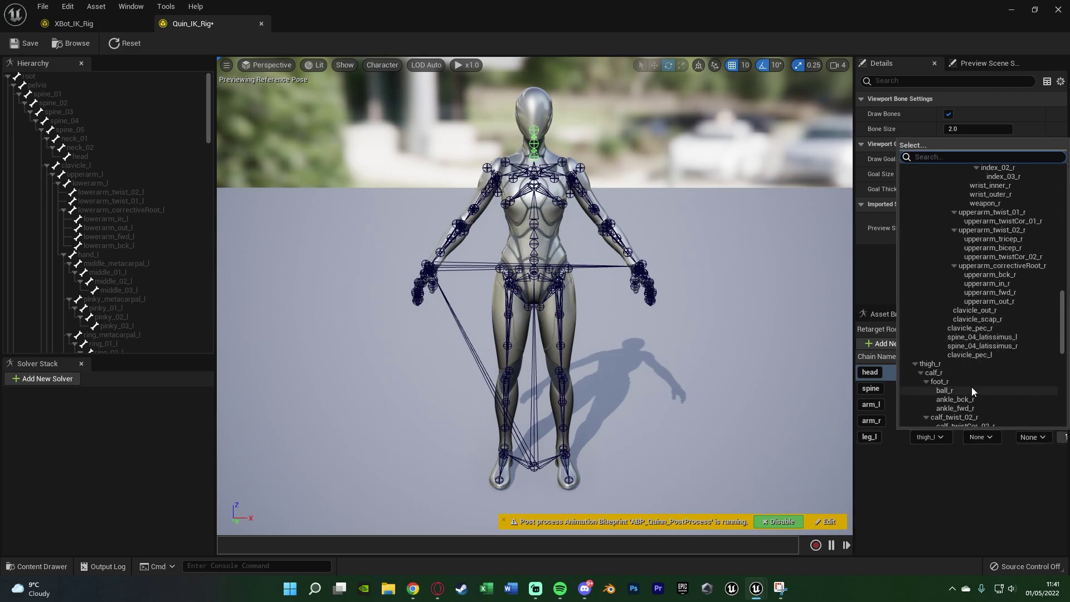
scroll(971, 387, "down", 4)
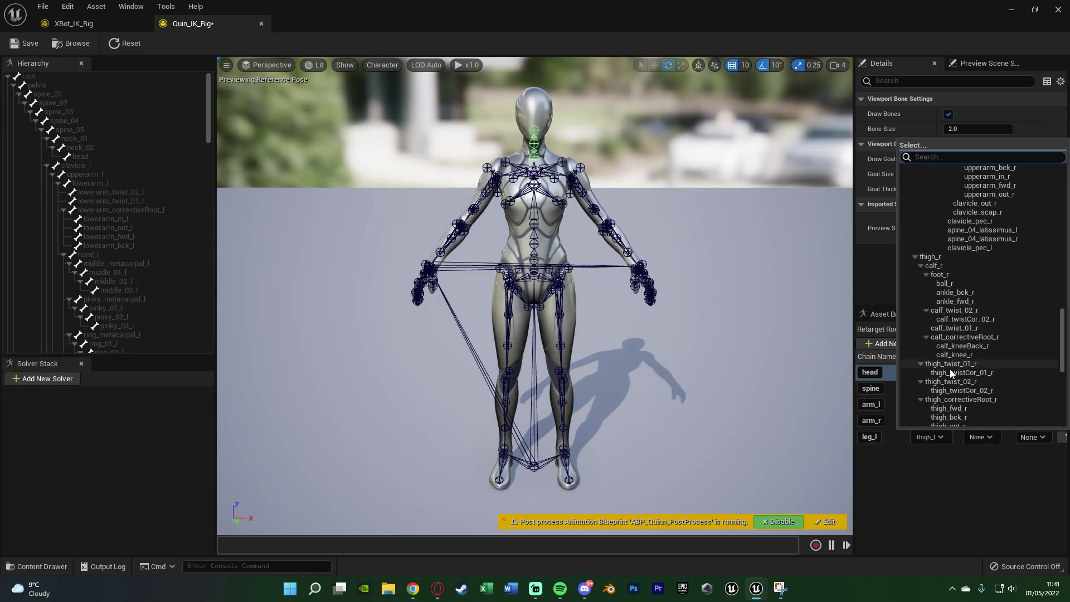
scroll(949, 369, "down", 12)
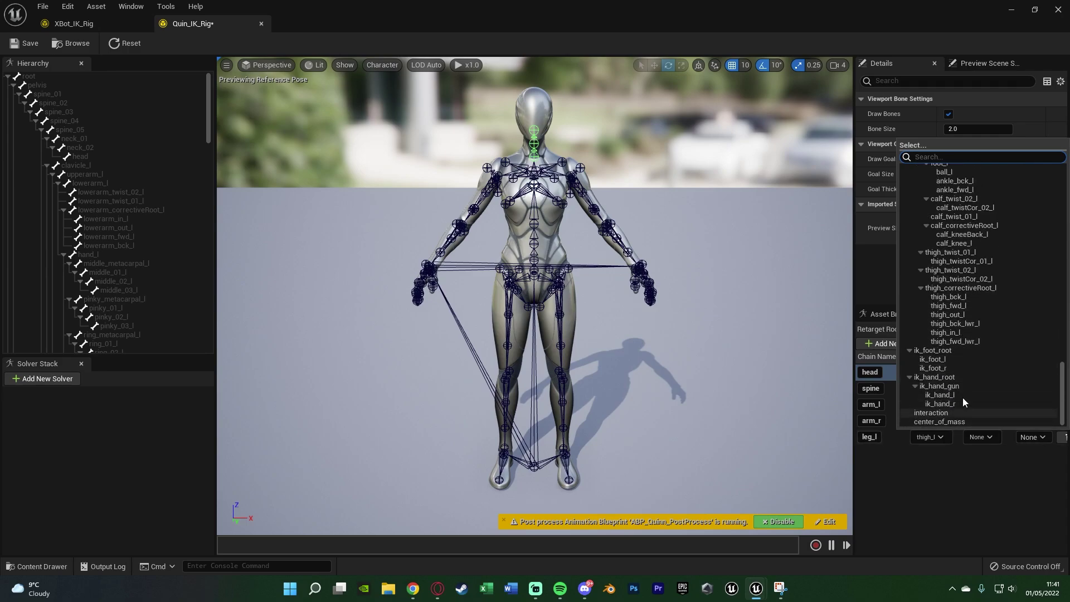
scroll(951, 334, "up", 1)
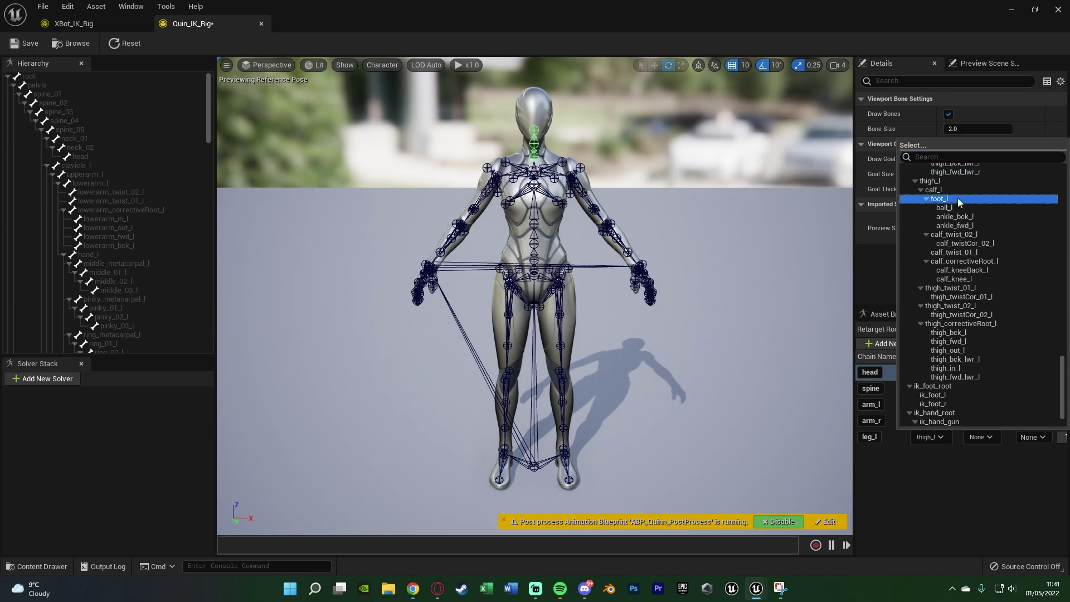
left_click(947, 199)
Add a retarget chain named leg_r with start bone thigh_r and end bone foot_r
left_click(894, 344)
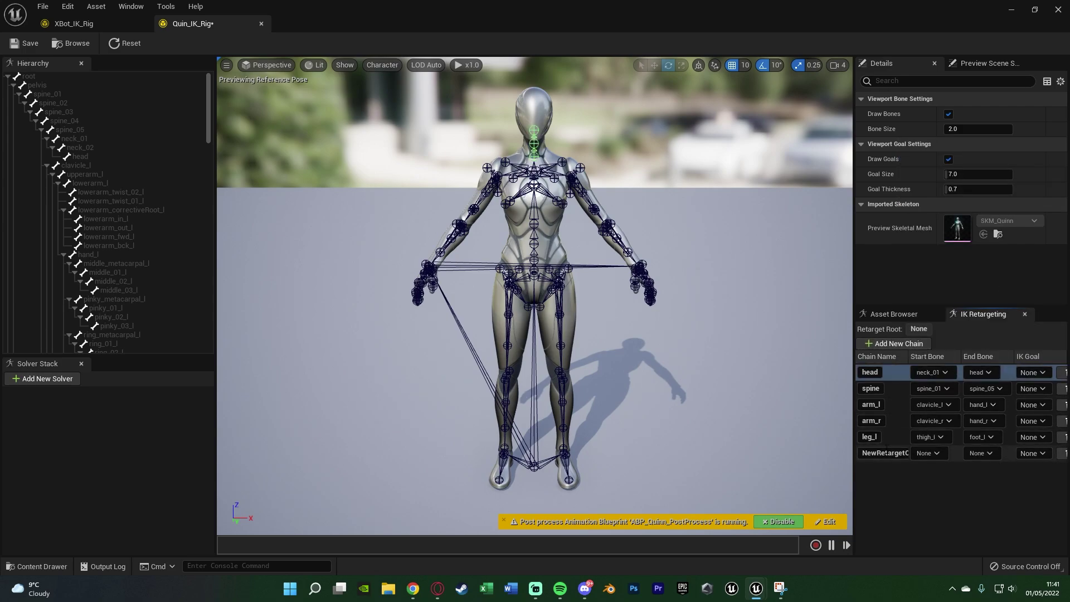
type("leg_r")
key("Return")
left_click(917, 453)
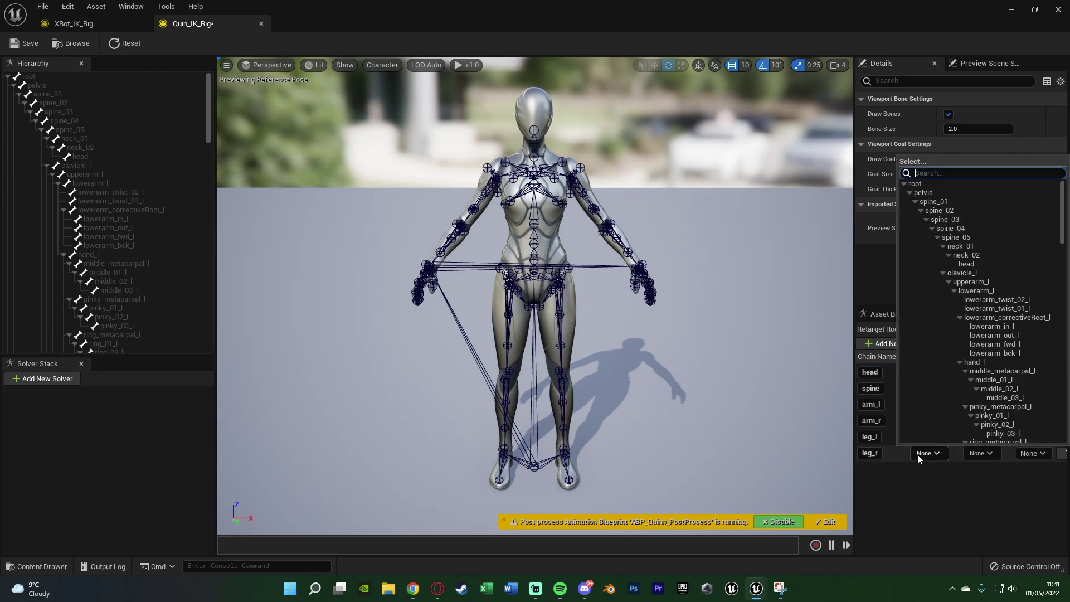
scroll(950, 416, "down", 8)
scroll(948, 416, "down", 5)
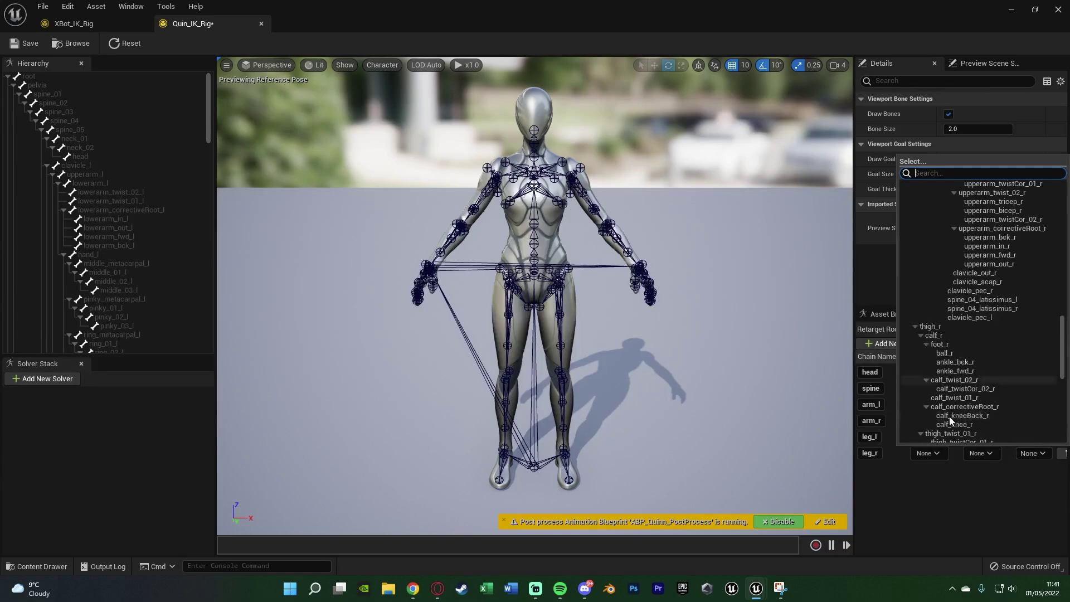
left_click(942, 310)
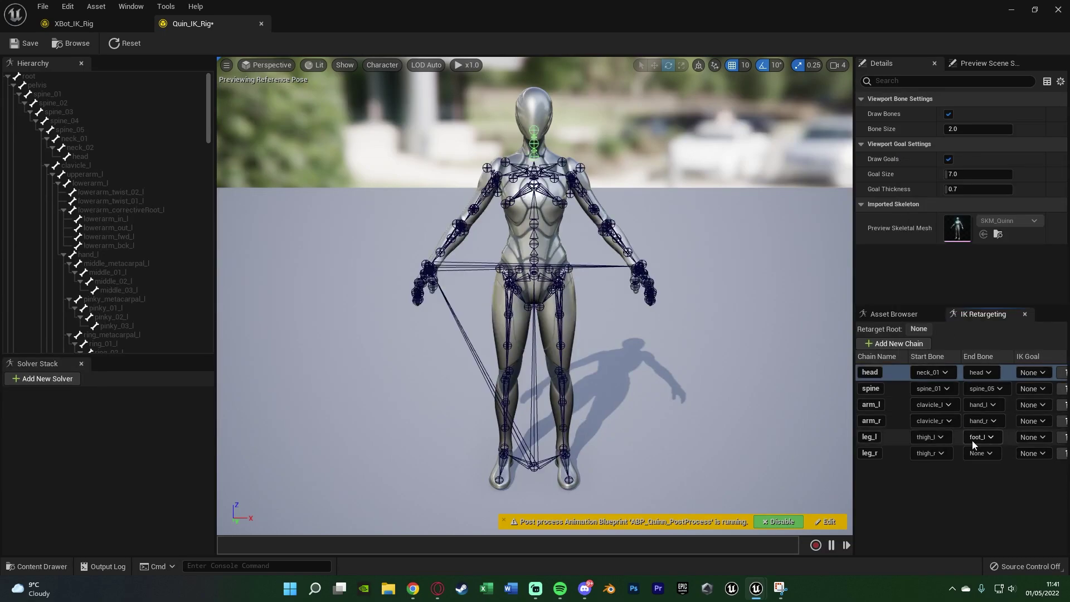
left_click(978, 452)
scroll(969, 401, "down", 6)
scroll(954, 414, "down", 8)
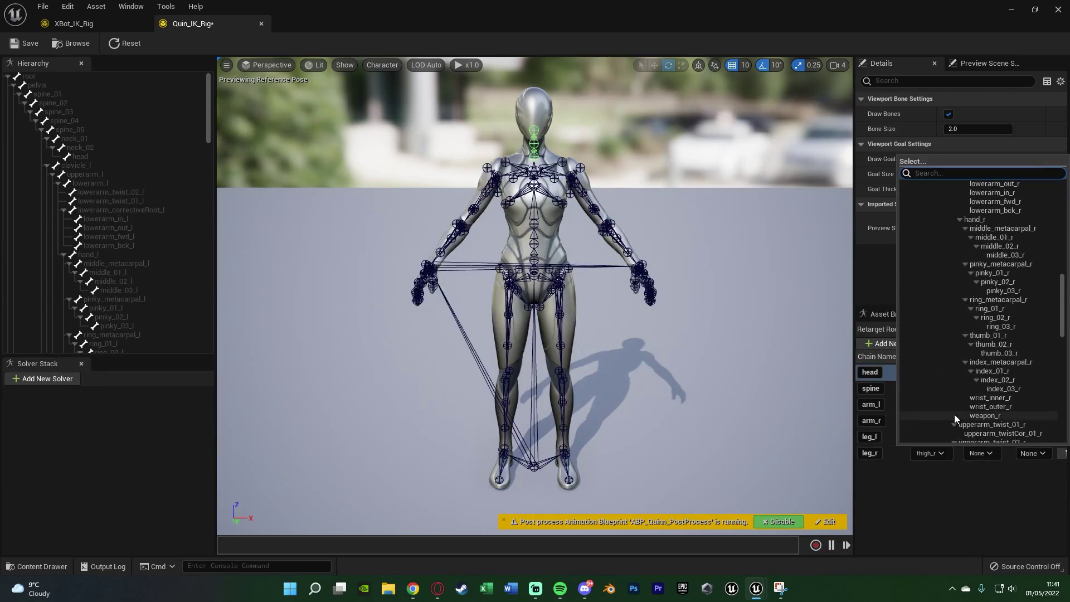
left_click(949, 380)
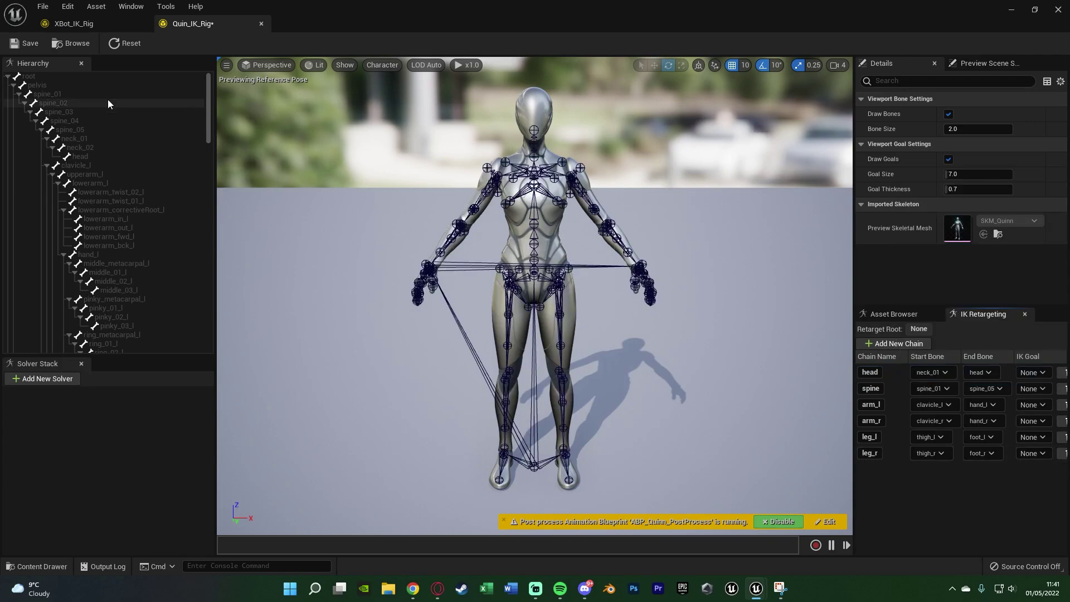
Set the pelvis bone as the rig's retarget root and save the Quin_IK_Rig asset
right_click(65, 77)
left_click(116, 246)
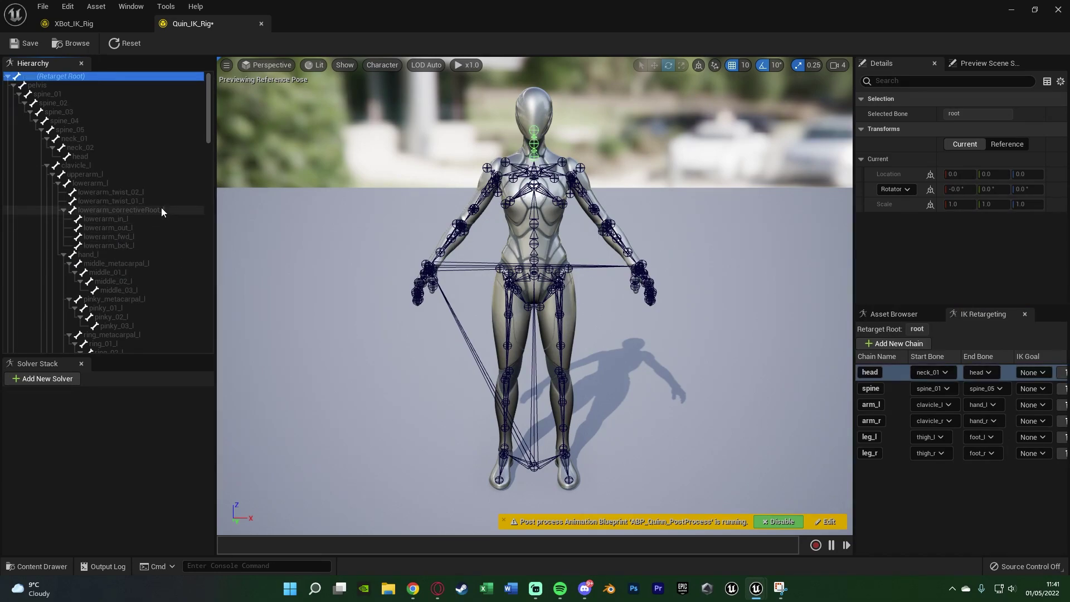
right_click(79, 87)
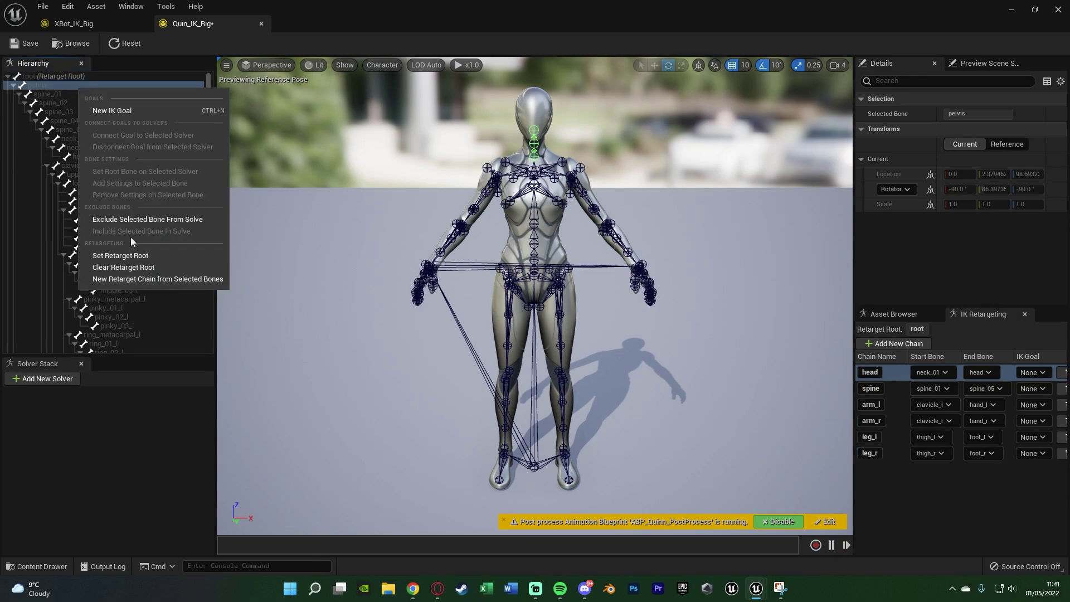
left_click(126, 255)
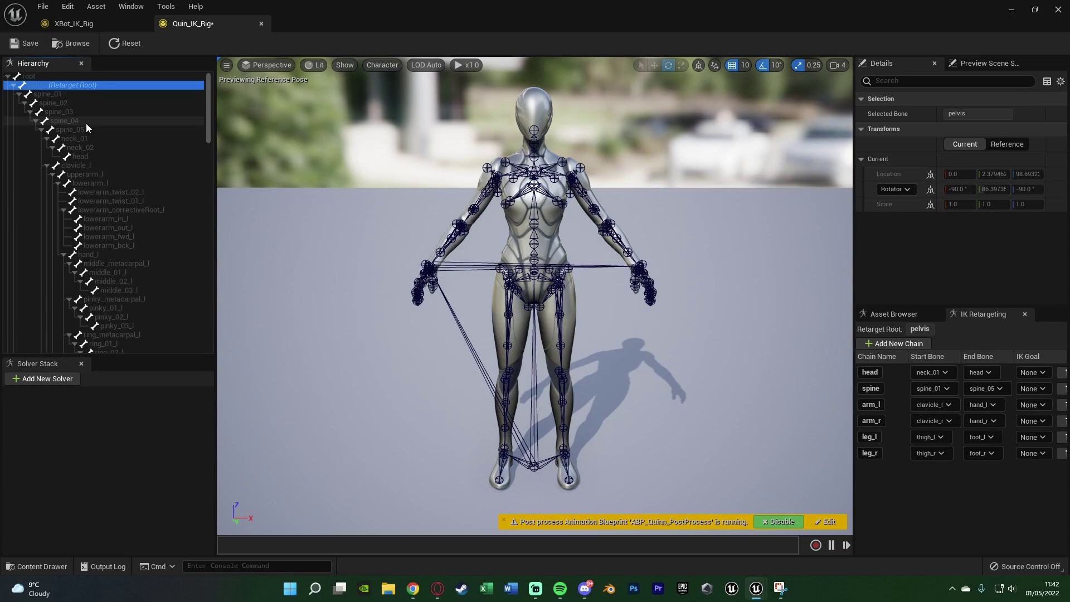
left_click(25, 44)
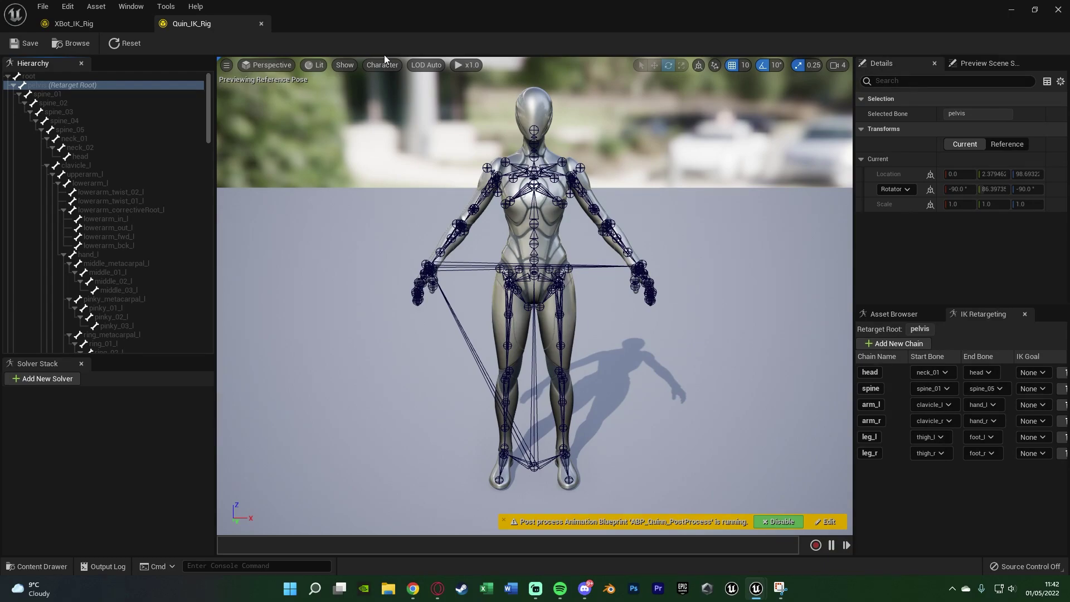
Return to the level editor and browse the project content to the XBot folder
left_click(1011, 9)
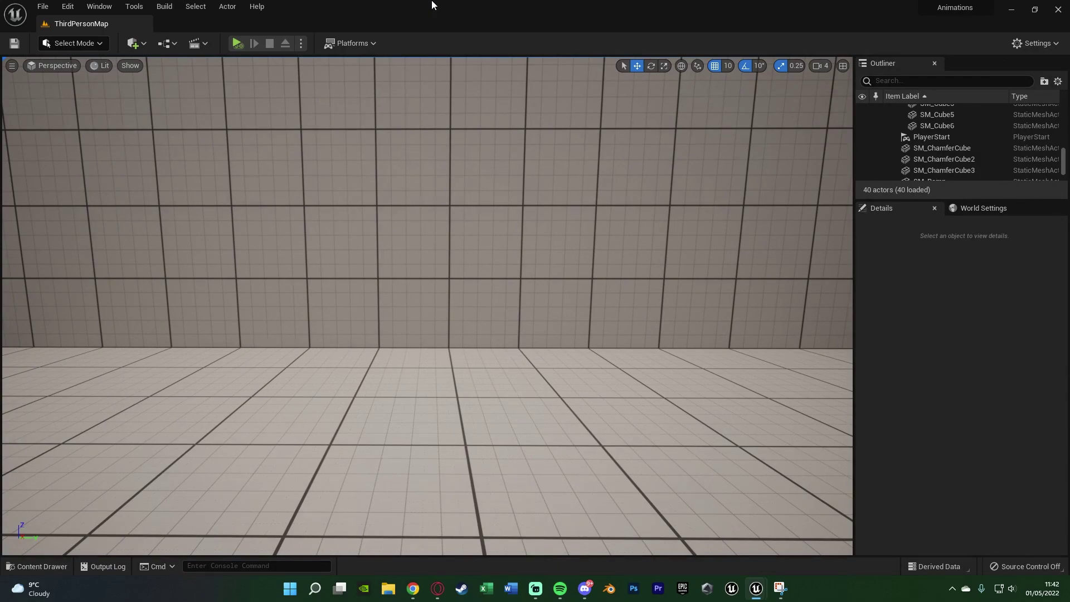
key("ctrl+space")
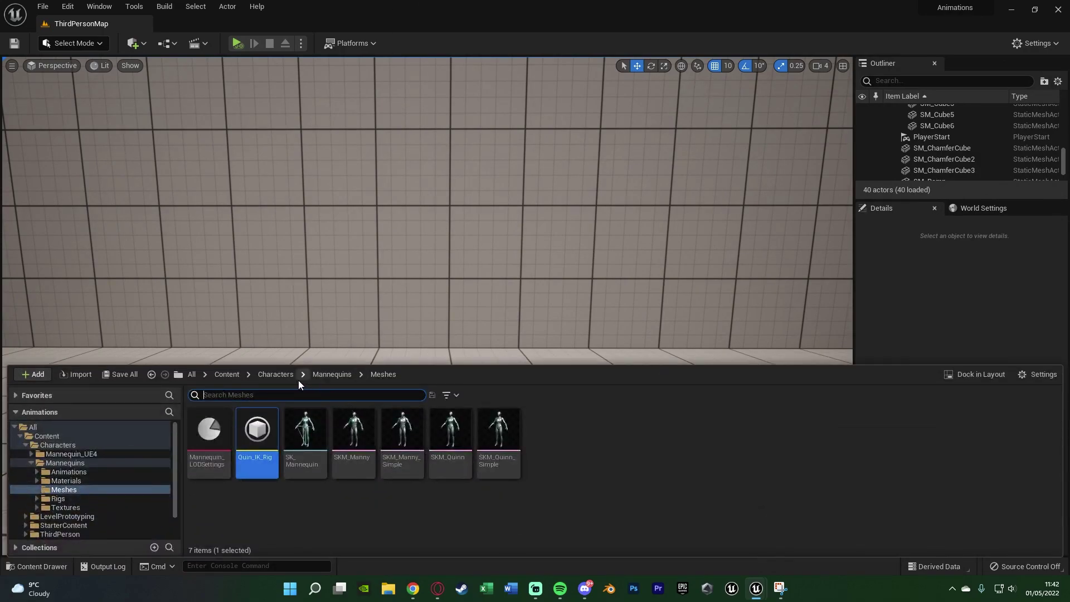
left_click(278, 380)
left_click(218, 380)
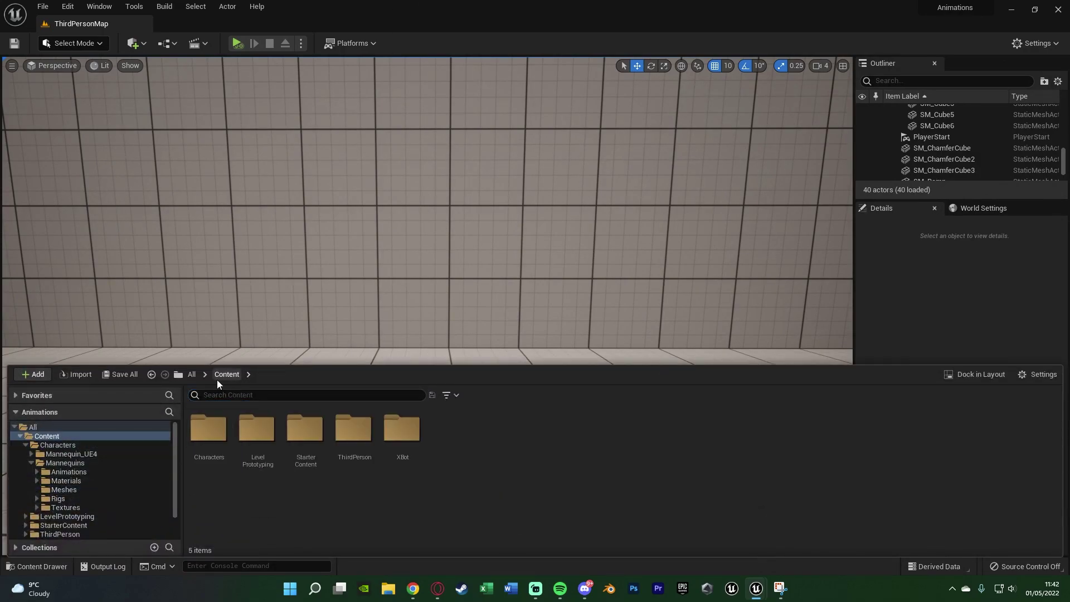
double_click(397, 434)
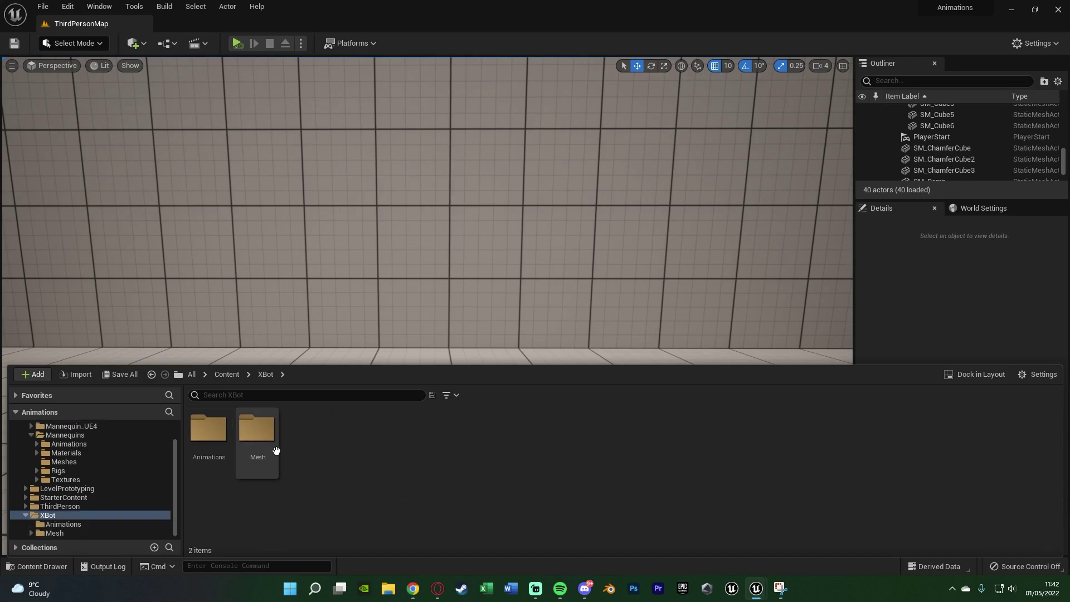
Move the XBot_IK_Rig asset from the Animations folder up into the XBot folder and return to that folder
left_click(228, 445)
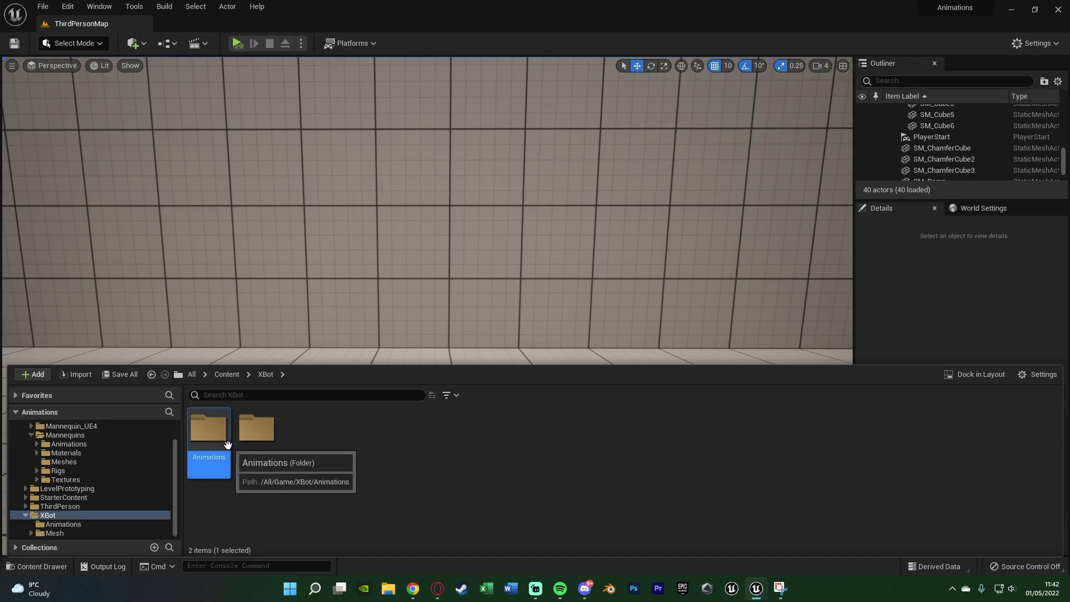
double_click(228, 444)
left_click_drag(247, 464, 91, 517)
left_click(117, 544)
left_click(265, 374)
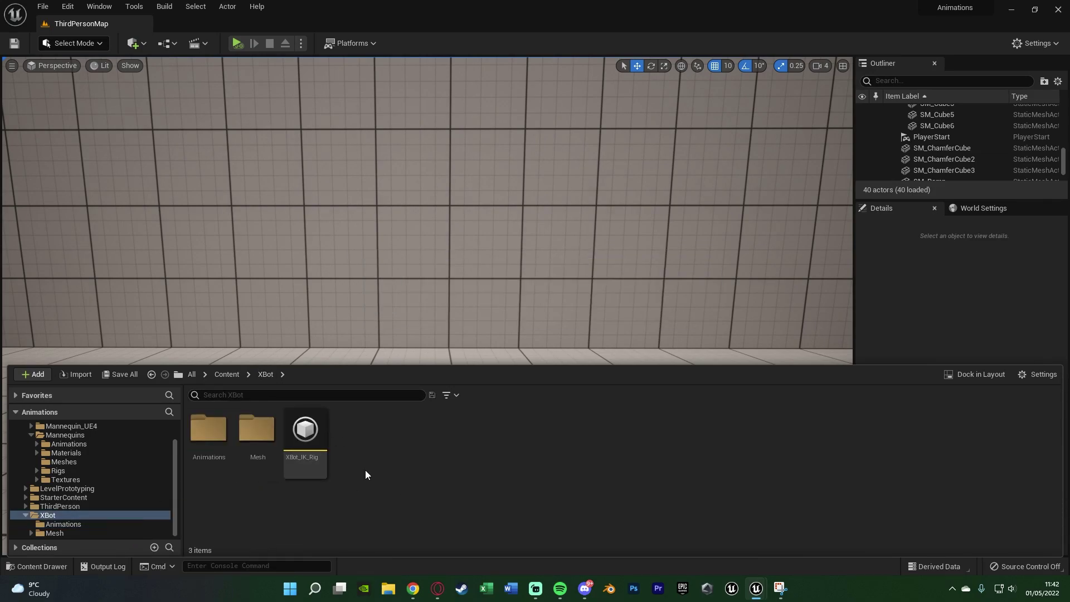
Create an IK Retargeter in the XBot folder with XBot_IK_Rig as its source, name it XBot_IK_Retarget, and open it
right_click(365, 470)
mouse_move(433, 274)
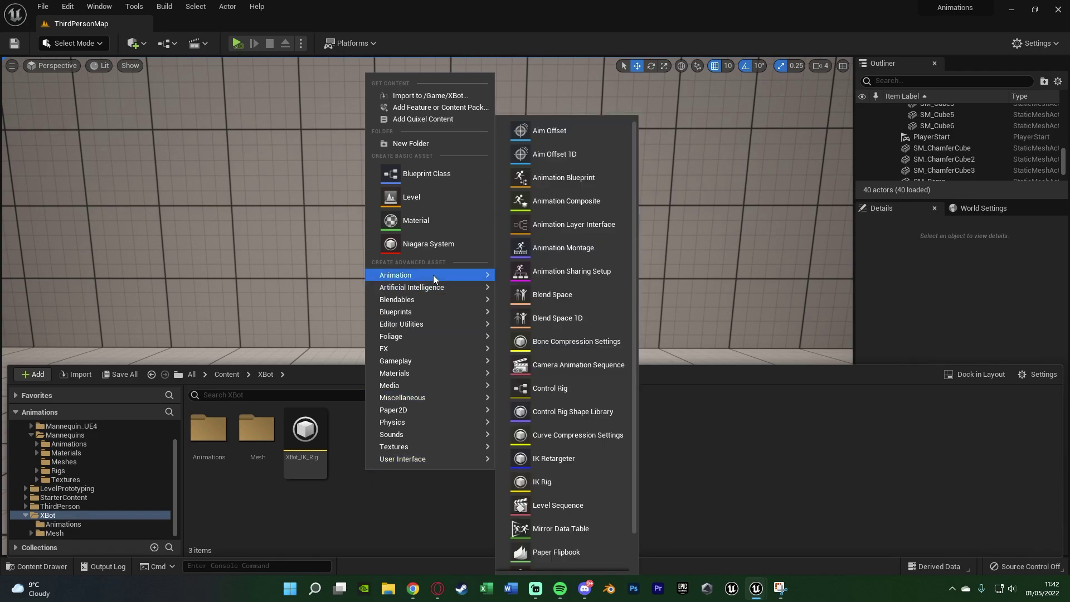
left_click(556, 463)
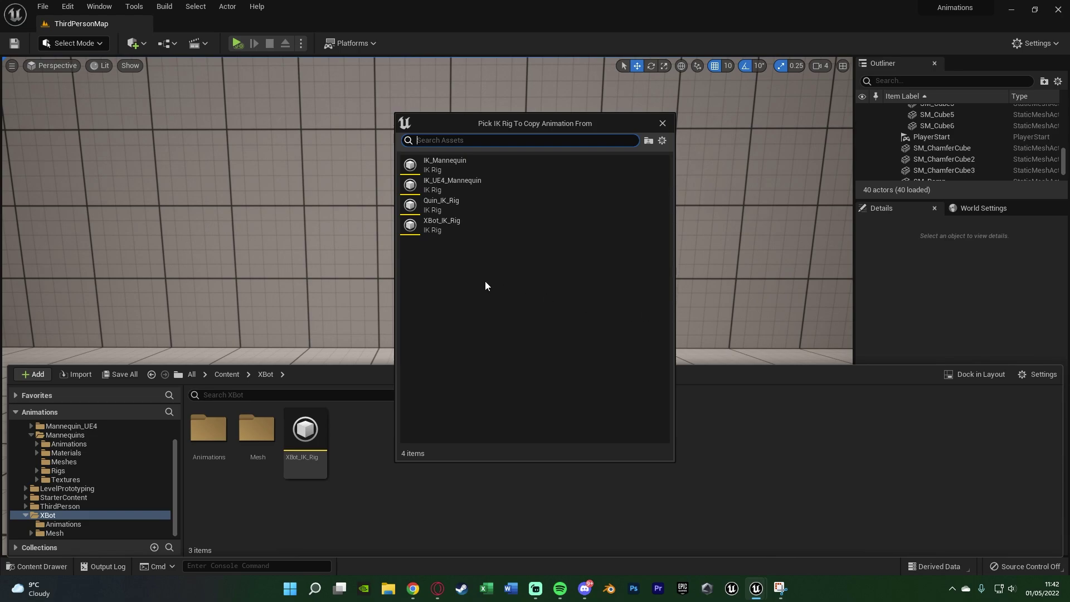
left_click(446, 232)
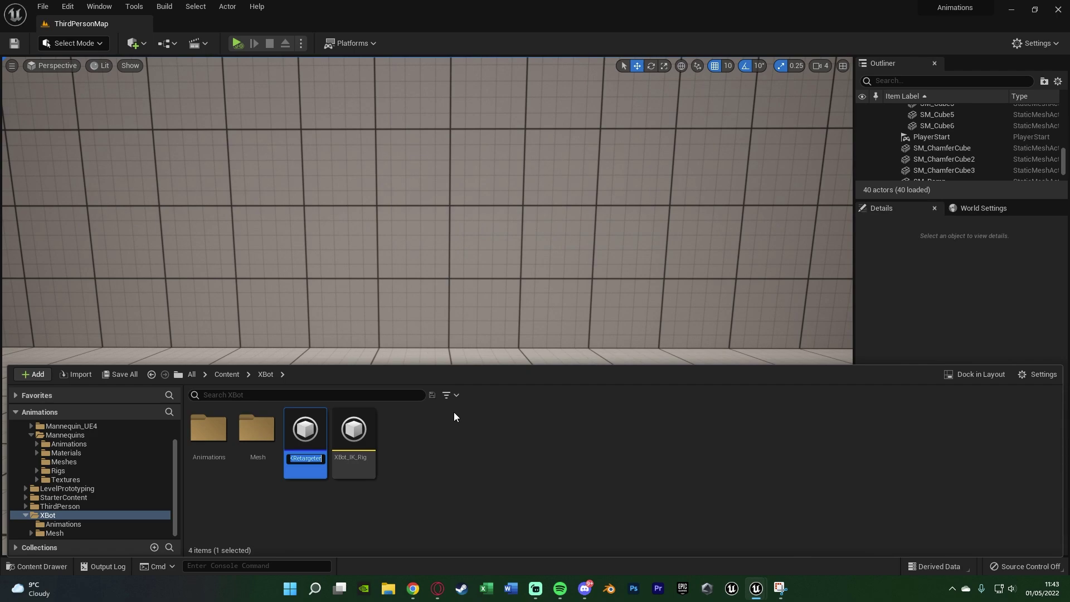
type("XBot_I")
type("K_Retarget")
key("Return")
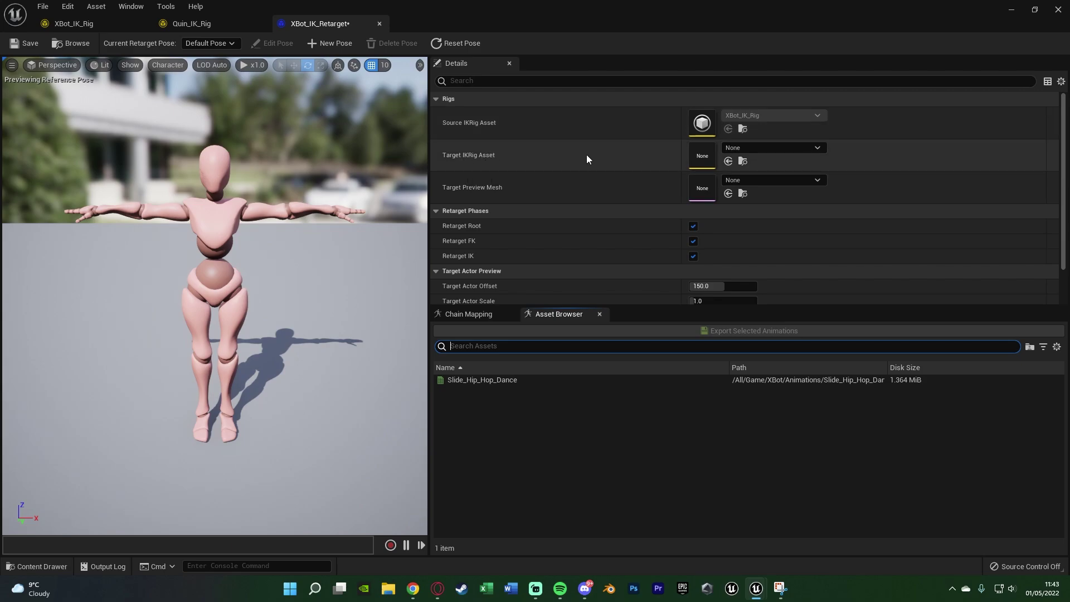
Set the retargeter's target IK Rig asset to Quin_IK_Rig
left_click(758, 149)
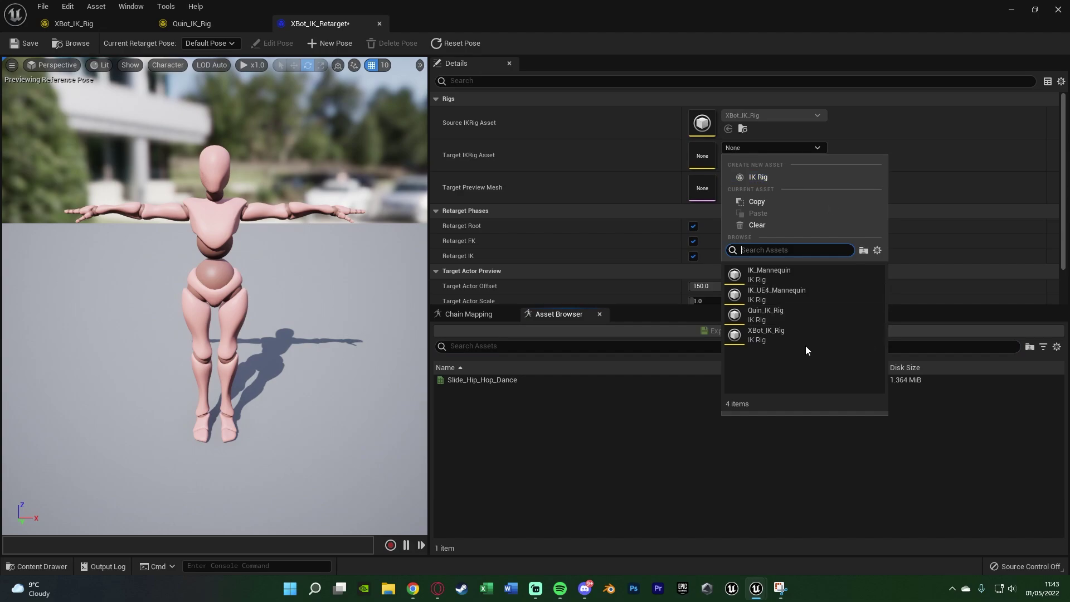
left_click(791, 311)
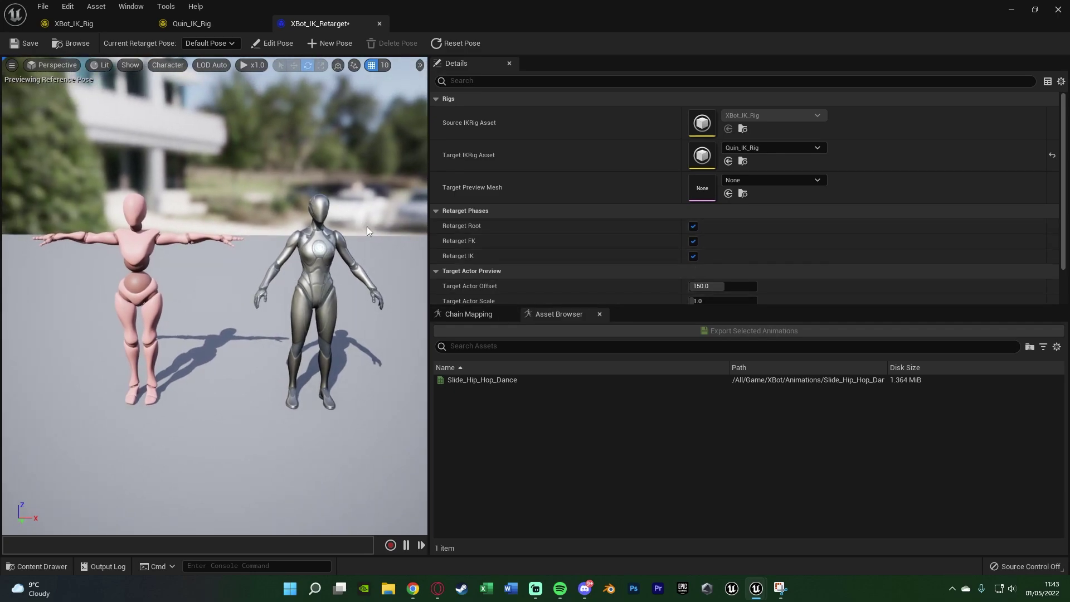
Try changing the target actor's preview offset and scale, and reset both values to their defaults
scroll(610, 254, "down", 1)
left_click_drag(708, 251, 739, 266)
left_click(1052, 252)
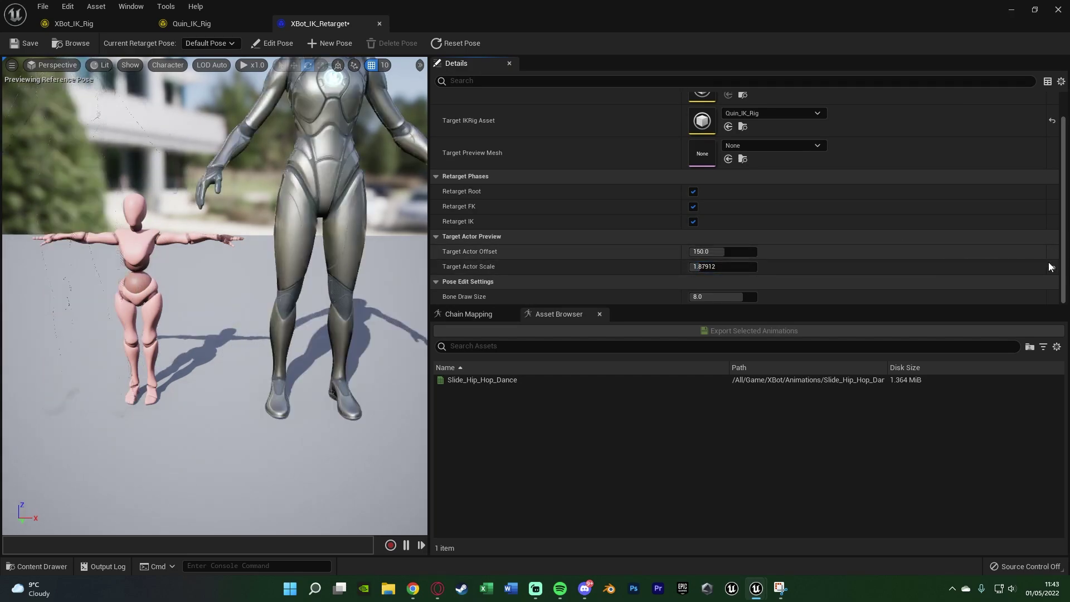
left_click(1051, 267)
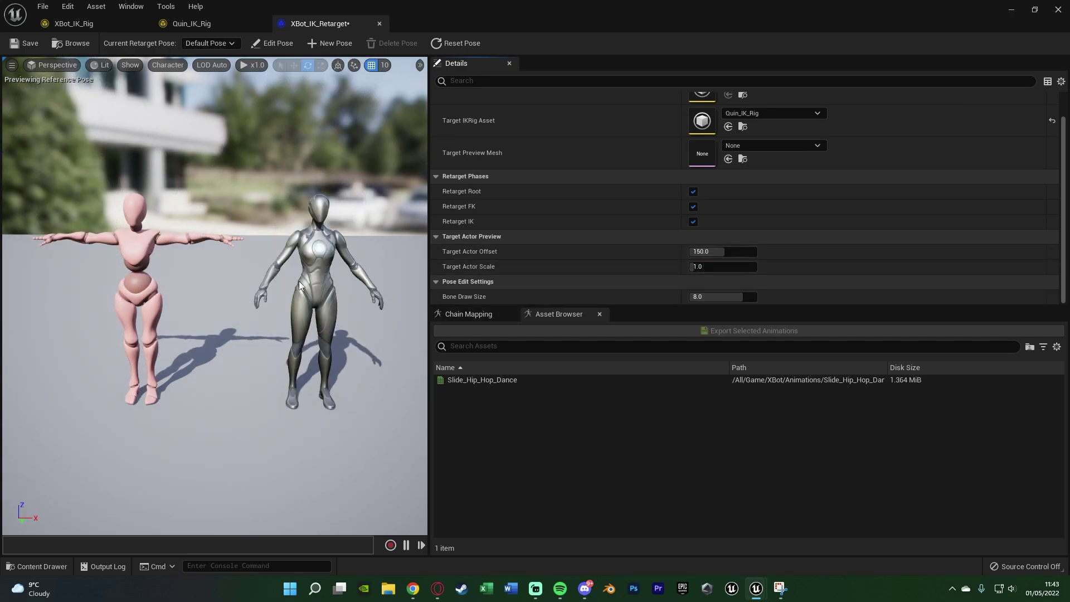
Try xbot as the retargeter's target preview mesh, and set the preview mesh to SKM_Quinn
scroll(557, 222, "up", 1)
left_click(769, 180)
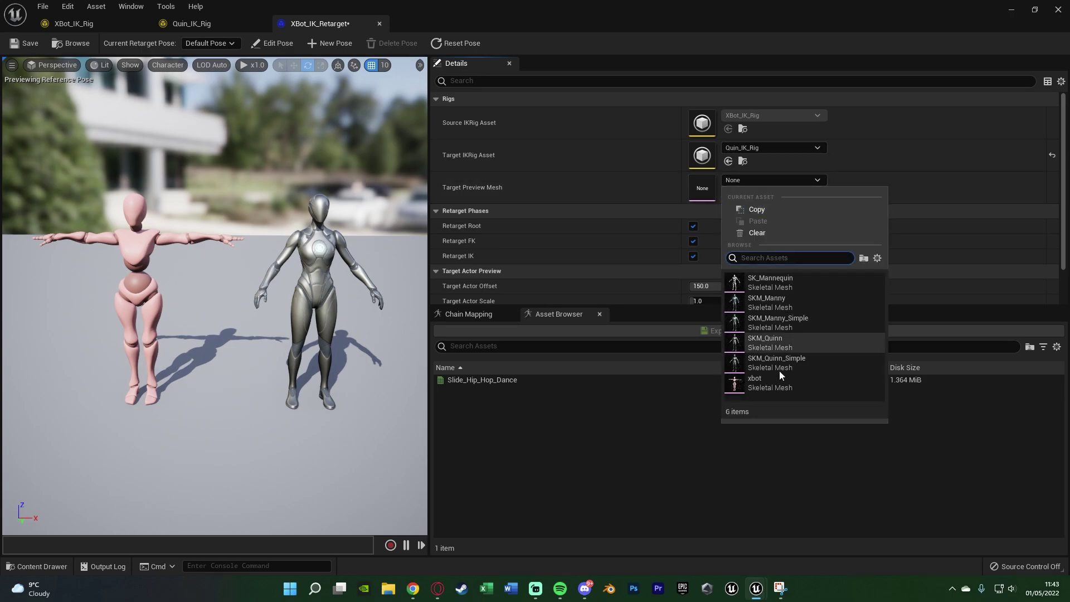
left_click(772, 384)
left_click(763, 180)
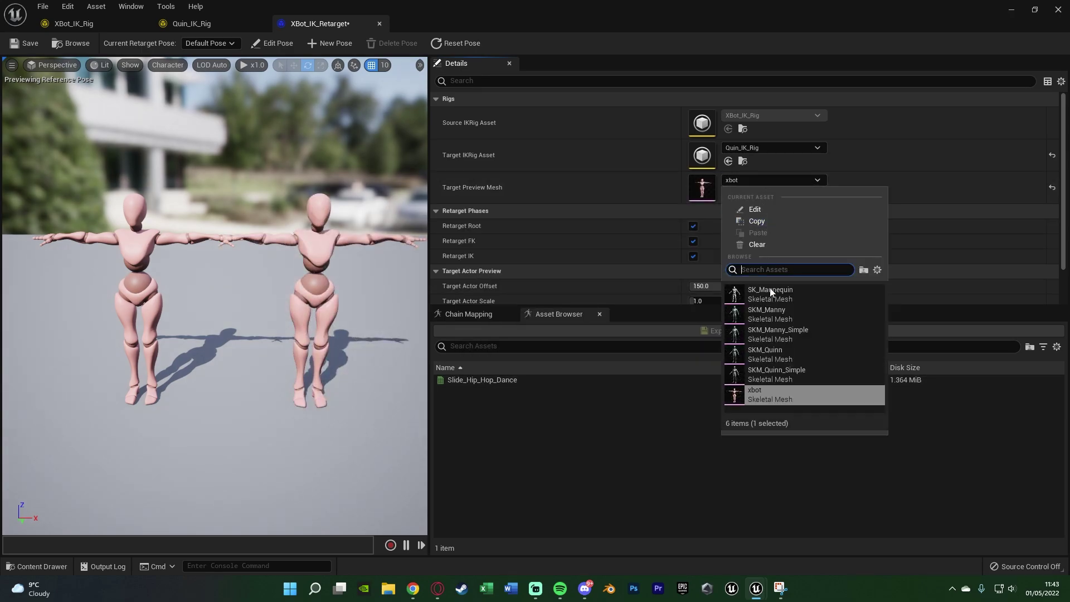
left_click(777, 353)
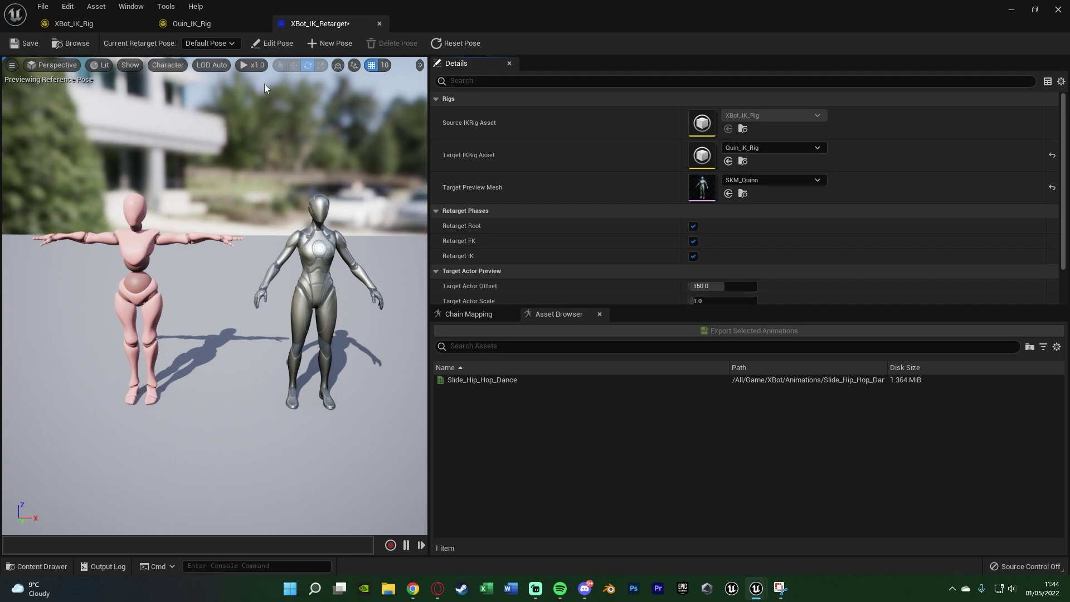
Edit the default retarget pose, rotating both of Quinn's upper arms up to horizontal to match xbot's T-pose, and finish pose editing
left_click(273, 43)
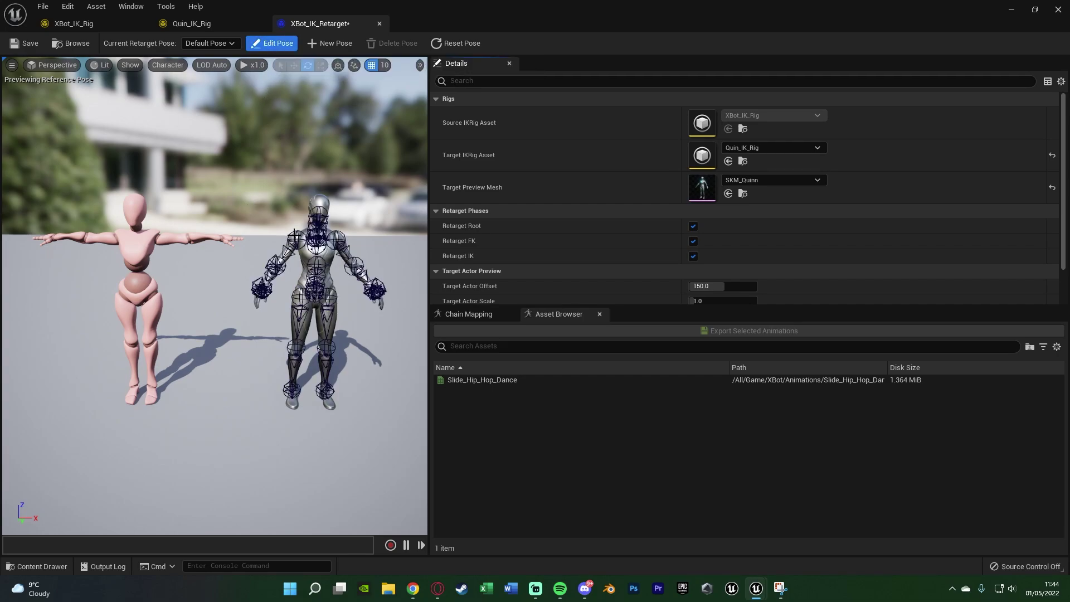
left_click(292, 228)
left_click_drag(252, 226, 301, 187)
left_click(355, 267)
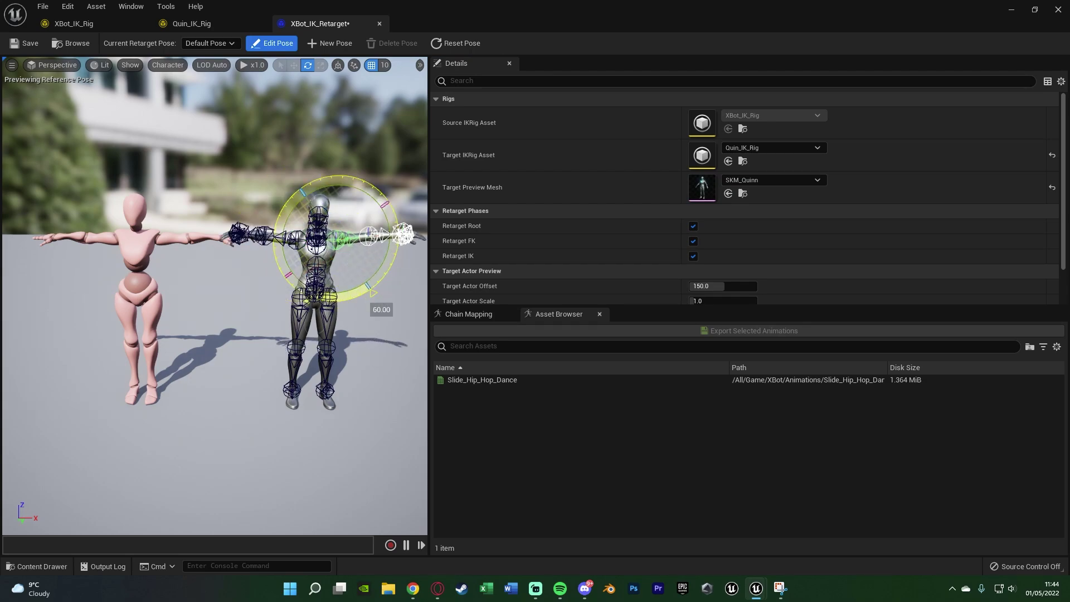
left_click(206, 283)
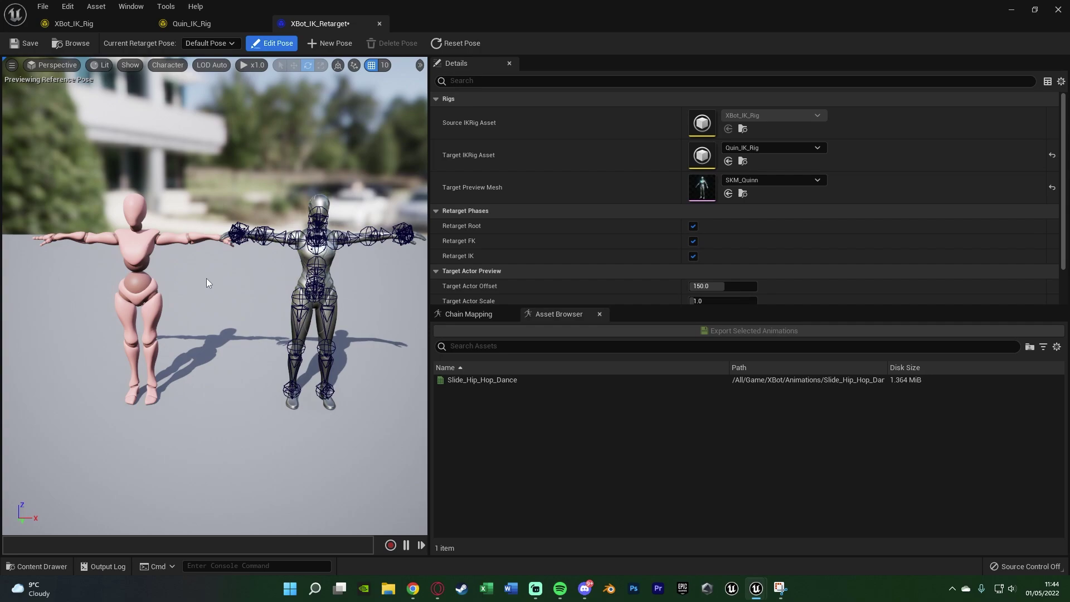
left_click(283, 45)
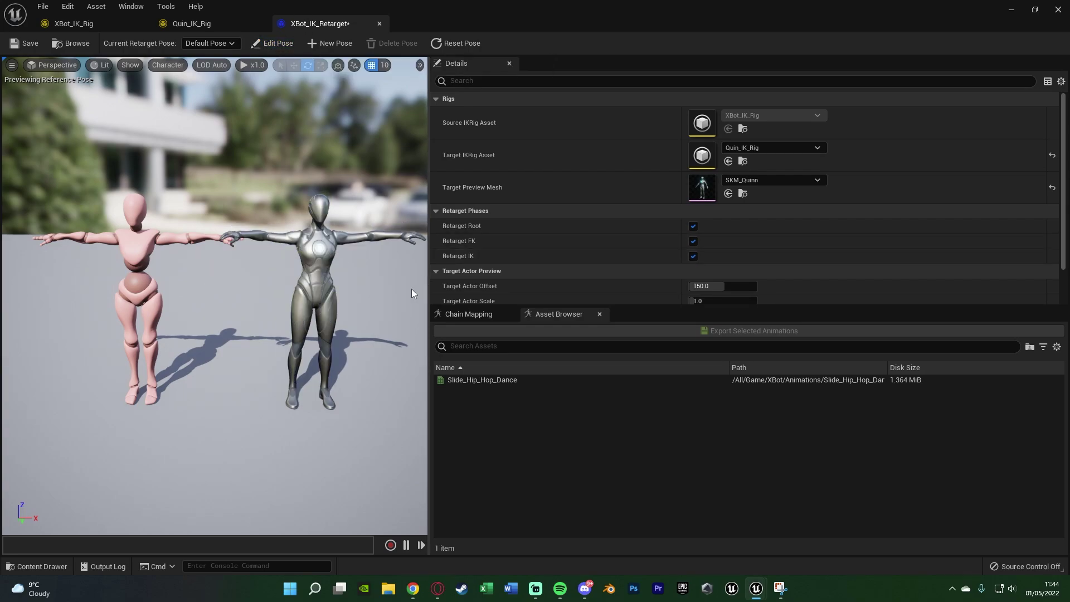
Try target actor offsets of 160 and 280, and set the offset to 180 to separate the two preview characters
scroll(636, 270, "down", 2)
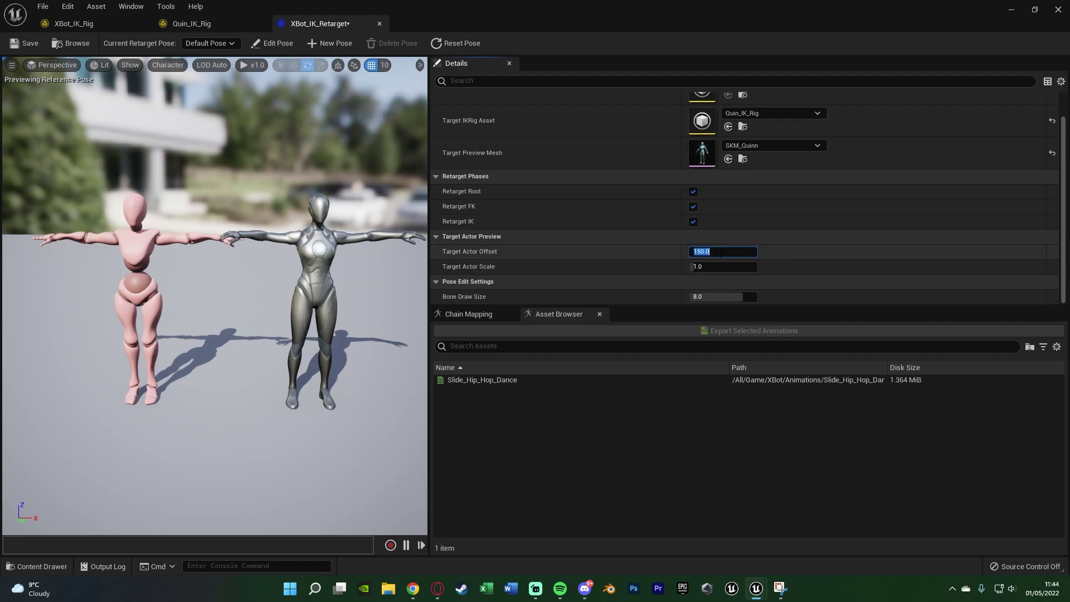
left_click(723, 251)
type("160")
key("Return")
type("280")
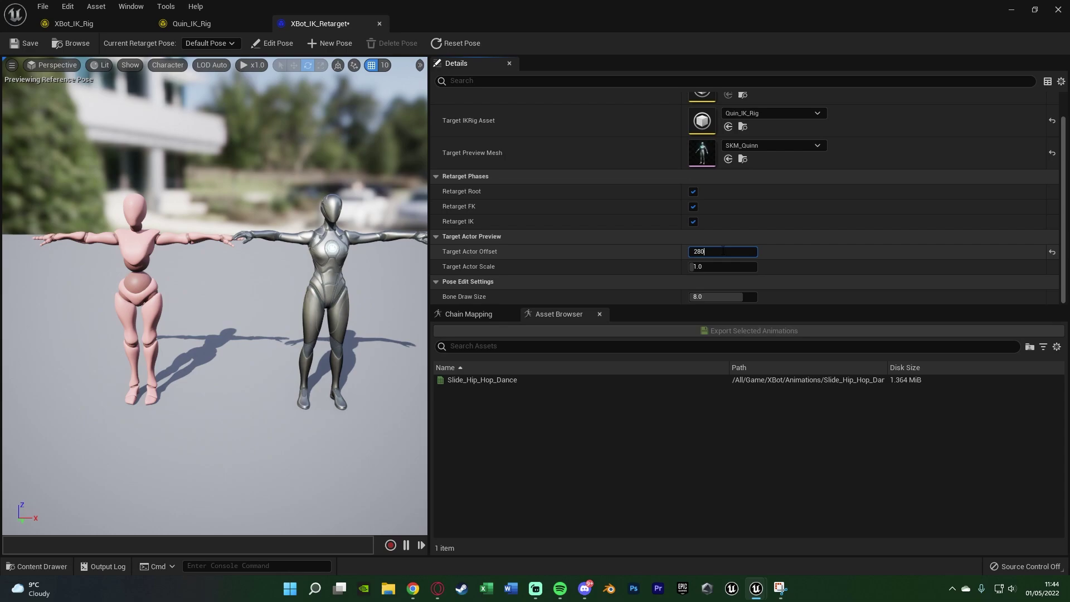
key("Return")
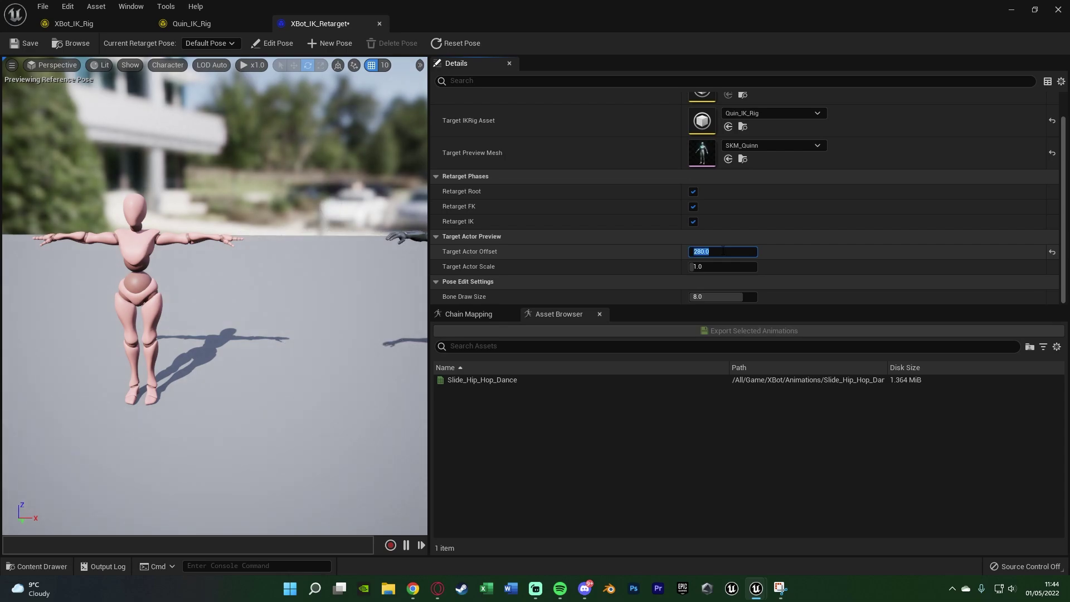
type("180")
key("Return")
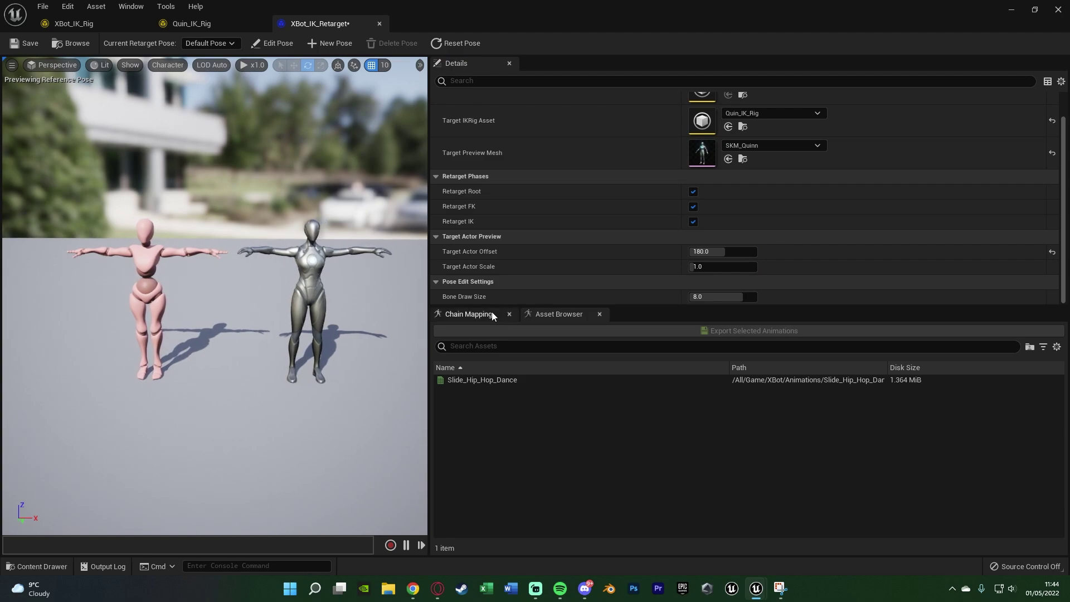
Auto-map the retarget chains so each Quinn target chain matches the xbot source chain of the same name
left_click(468, 314)
left_click(778, 339)
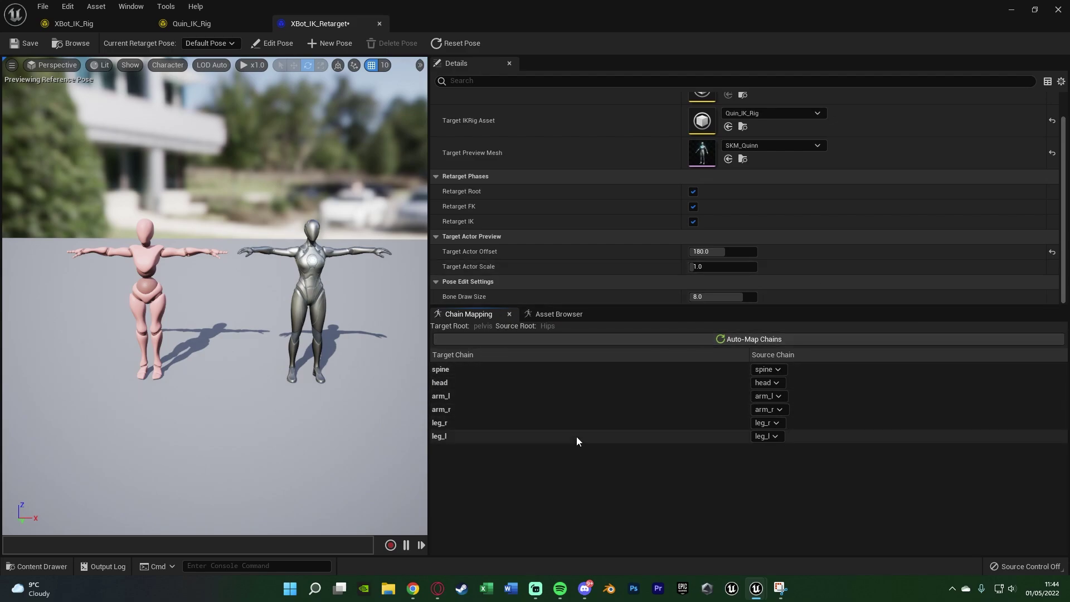
left_click(698, 341)
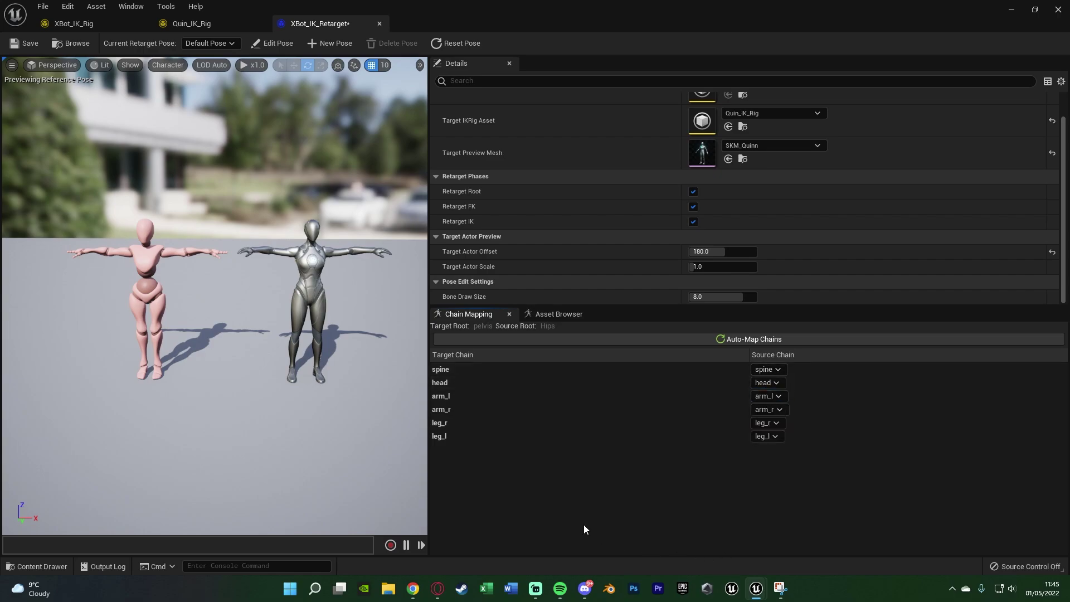
Preview the Slide_Hip_Hop_Dance animation on both characters in the retargeter
left_click(553, 314)
left_click(535, 380)
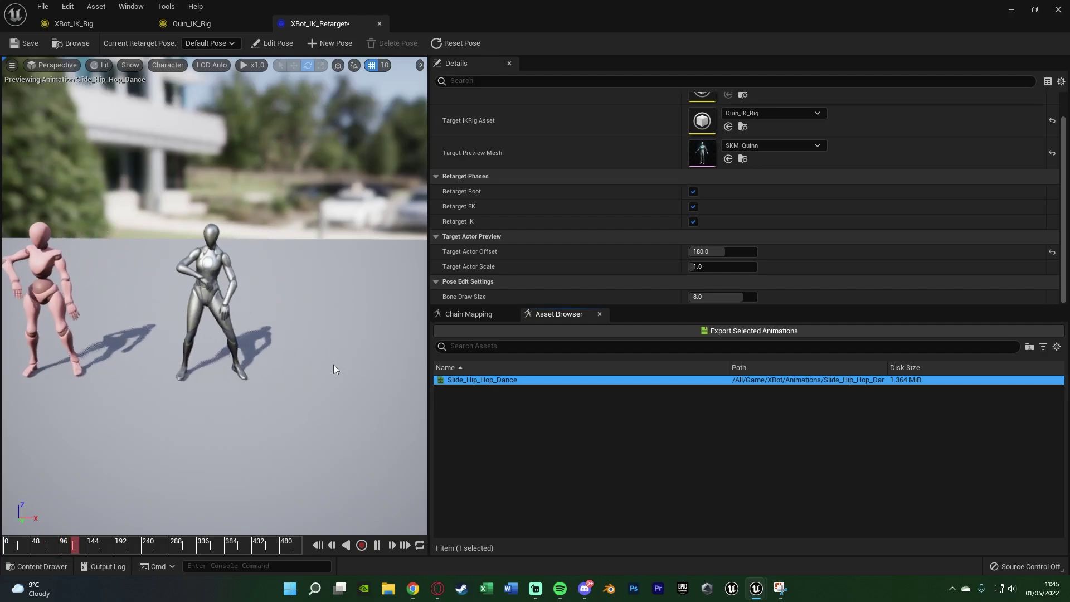
left_click(358, 365)
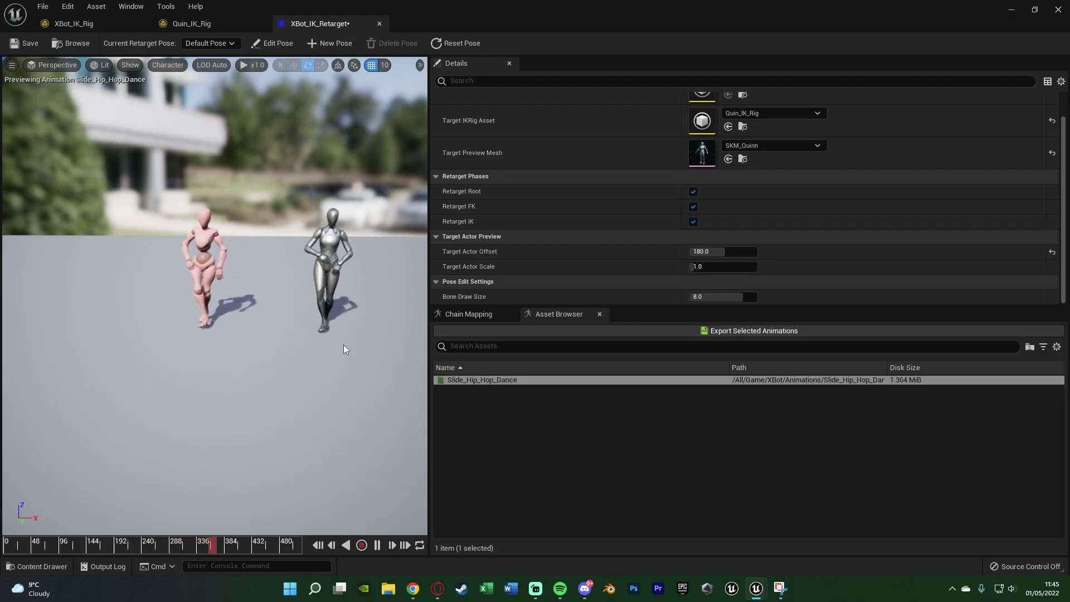
left_click_drag(285, 355, 285, 356)
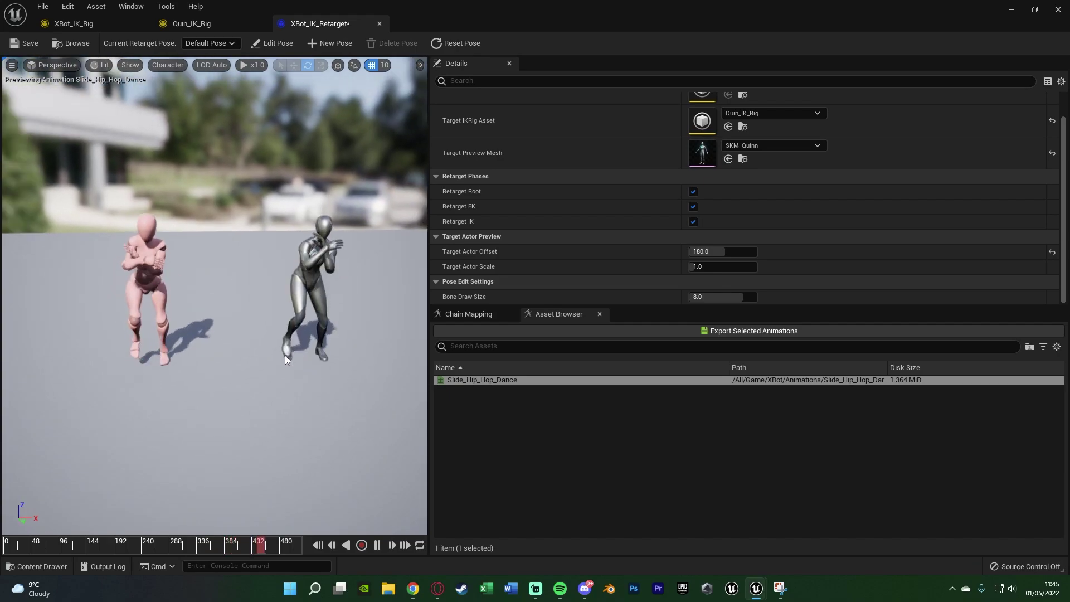
Try making the root bone the retarget root in Quin_IK_Rig, and check the dance preview in XBot_IK_Retarget
left_click(203, 24)
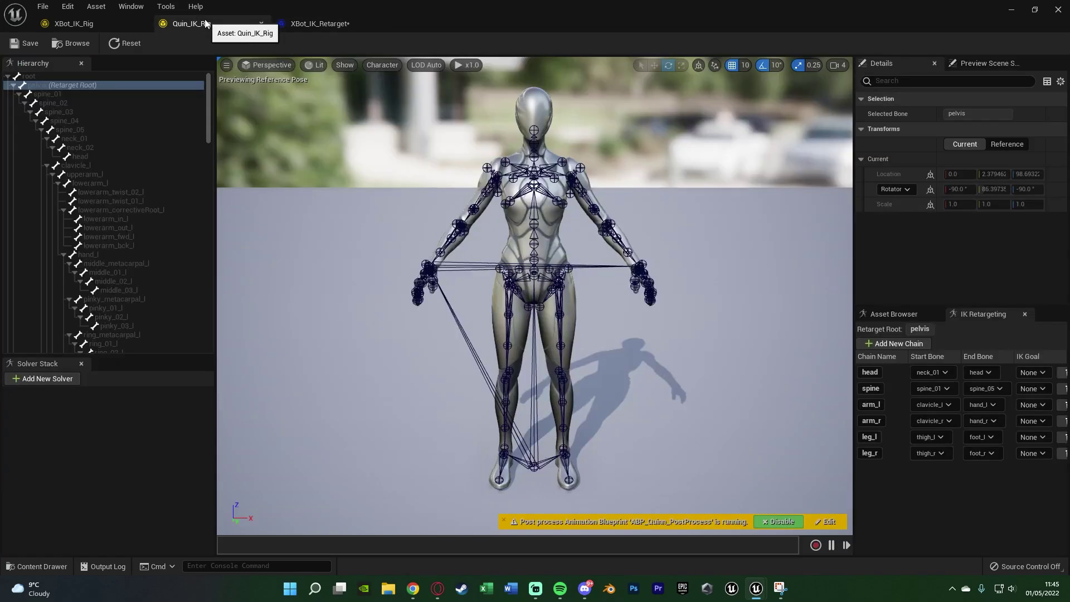
right_click(104, 75)
left_click(157, 222)
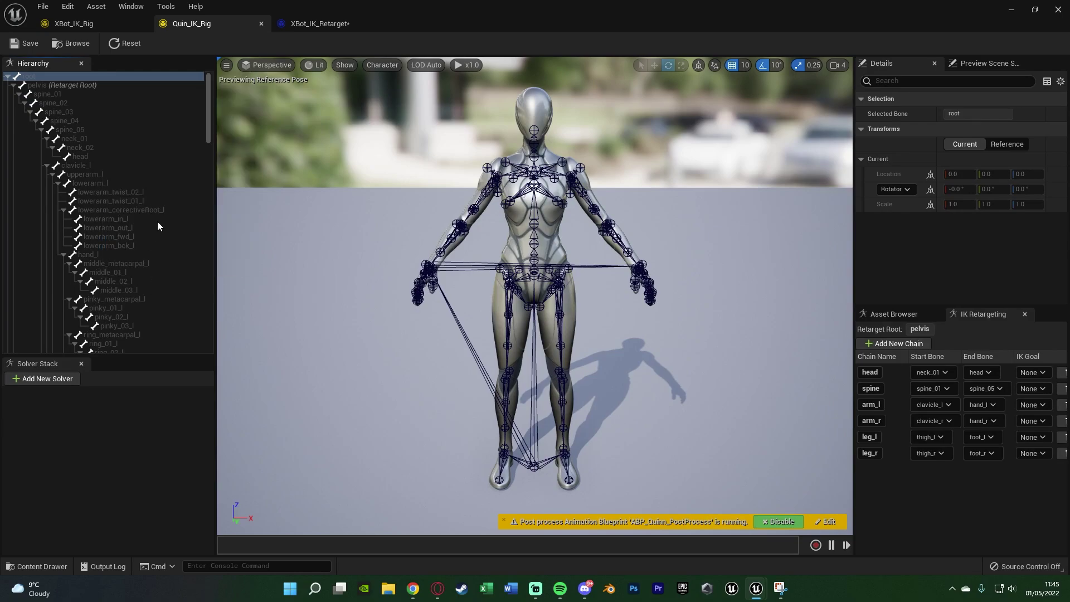
left_click(328, 23)
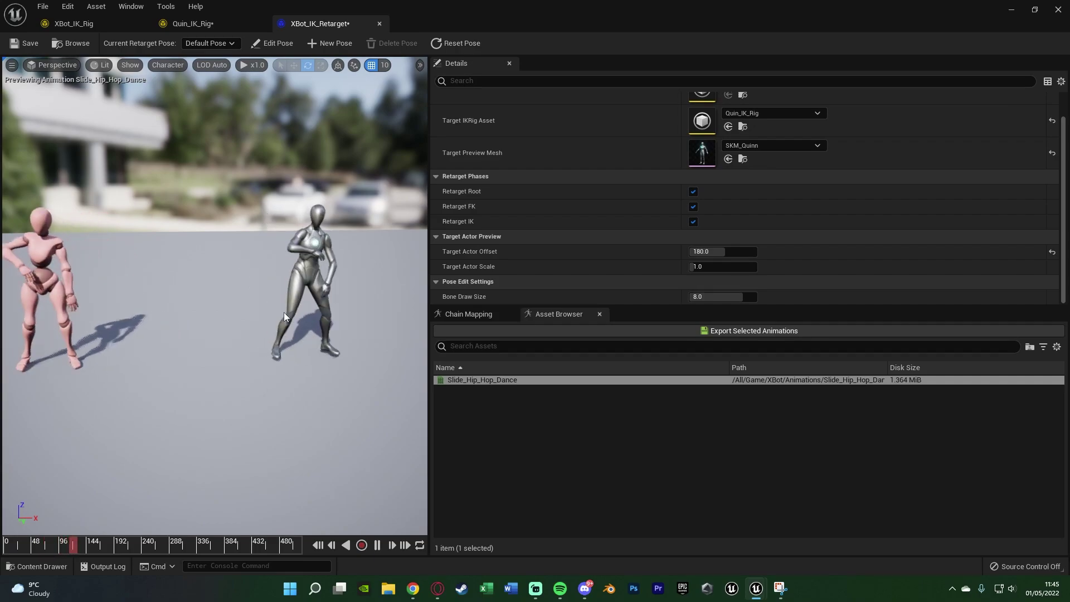
Restore the pelvis bone as the retarget root in Quin_IK_Rig, save the rig, and return to XBot_IK_Retarget
left_click(201, 21)
right_click(84, 85)
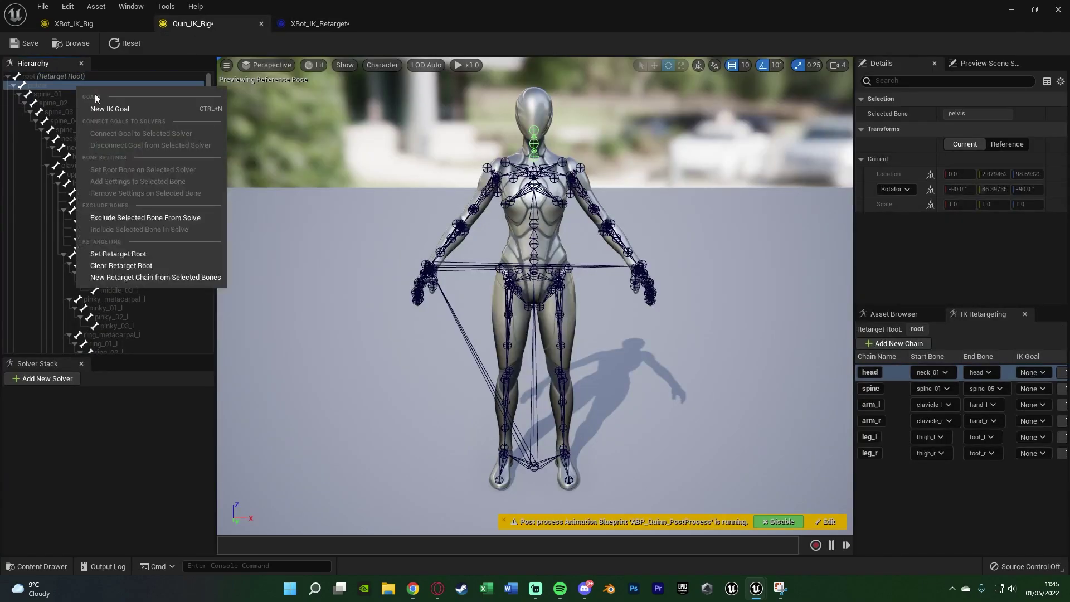
left_click(134, 254)
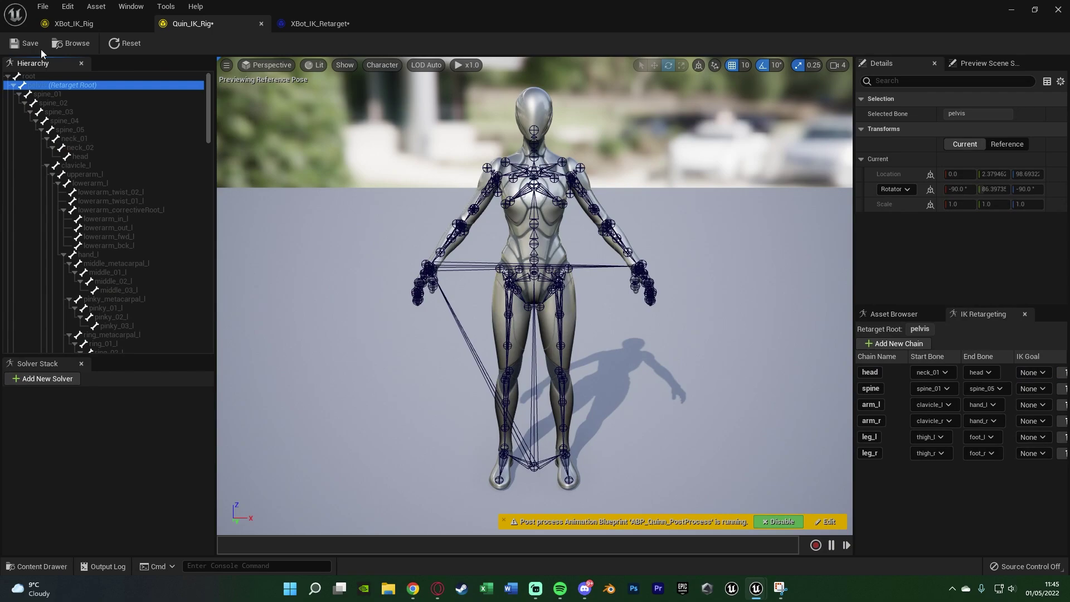
left_click(334, 23)
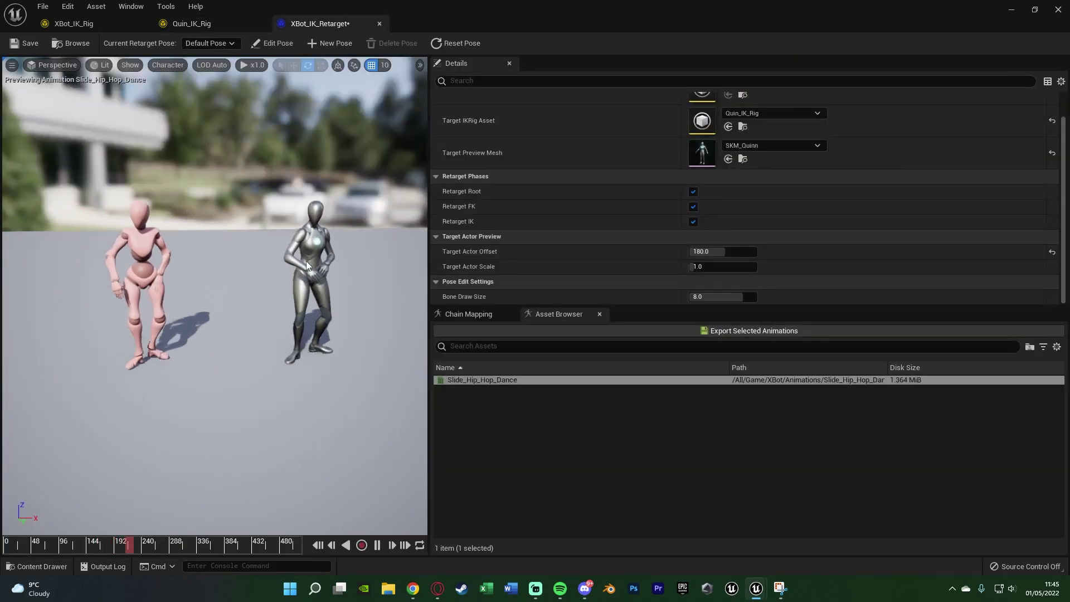
Test the effect of the Retarget Root and Retarget FK phases by disabling and re-enabling each one
left_click(694, 192)
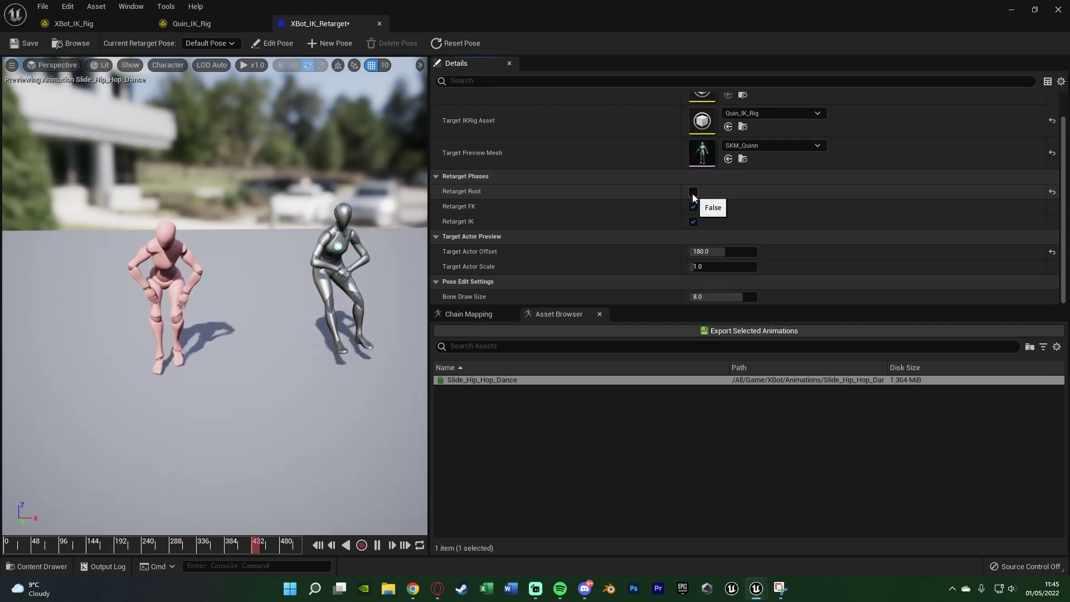
left_click(693, 192)
left_click(693, 206)
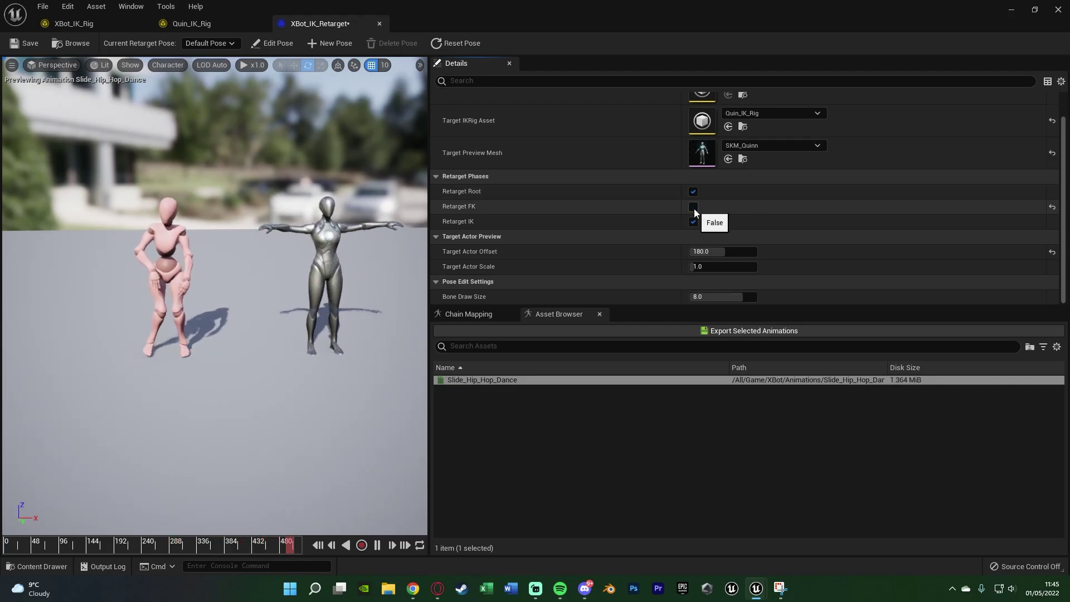
left_click(693, 207)
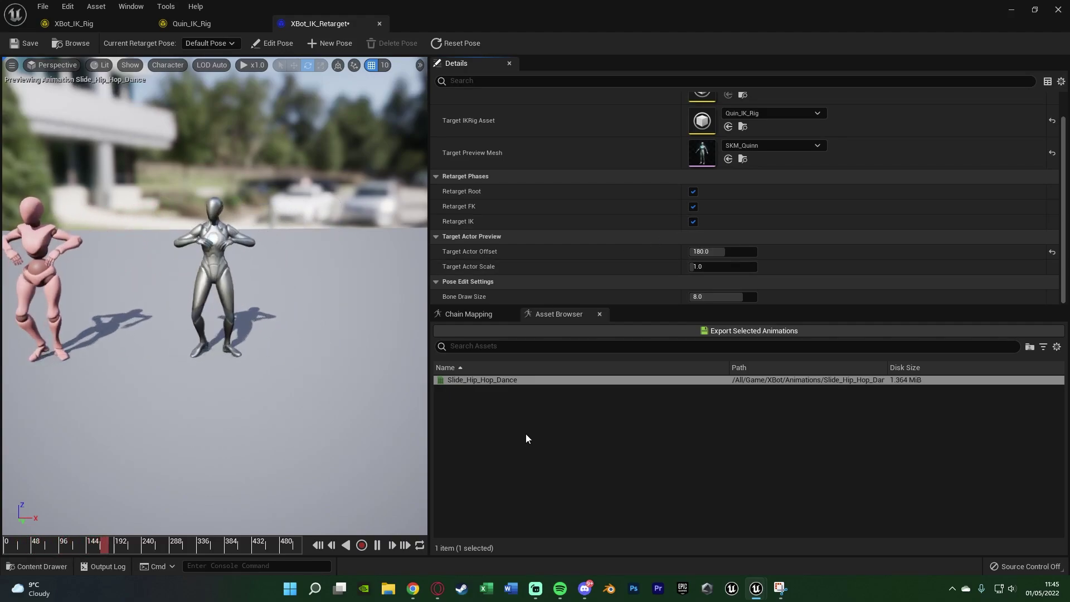
Export the retargeted Slide_Hip_Hop_Dance animation to the XBot/Animations folder and close the Content Browser window
left_click(754, 332)
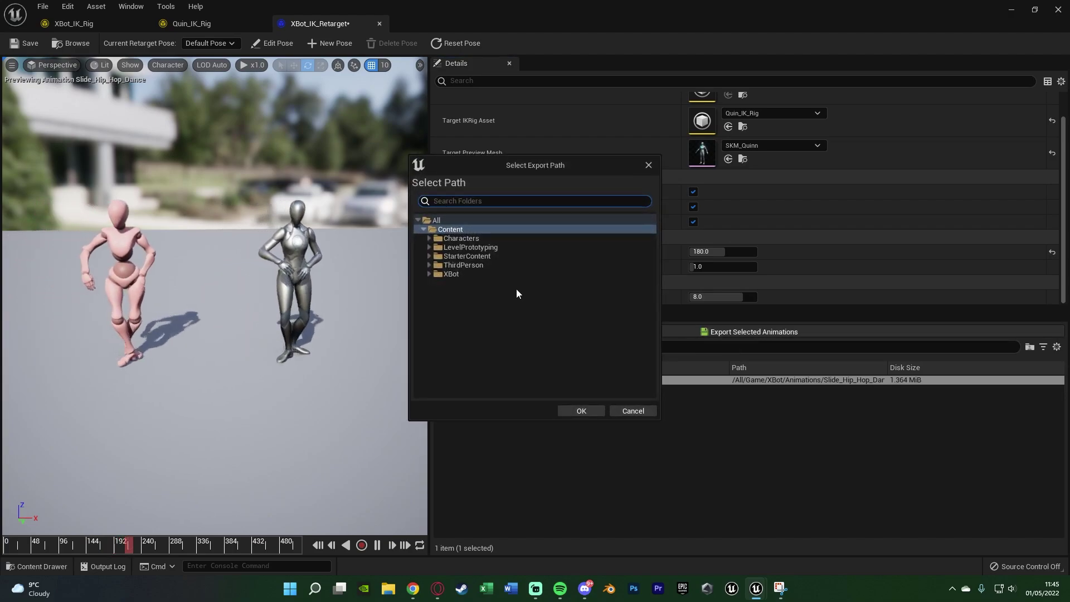
left_click(429, 274)
left_click(485, 282)
left_click(593, 411)
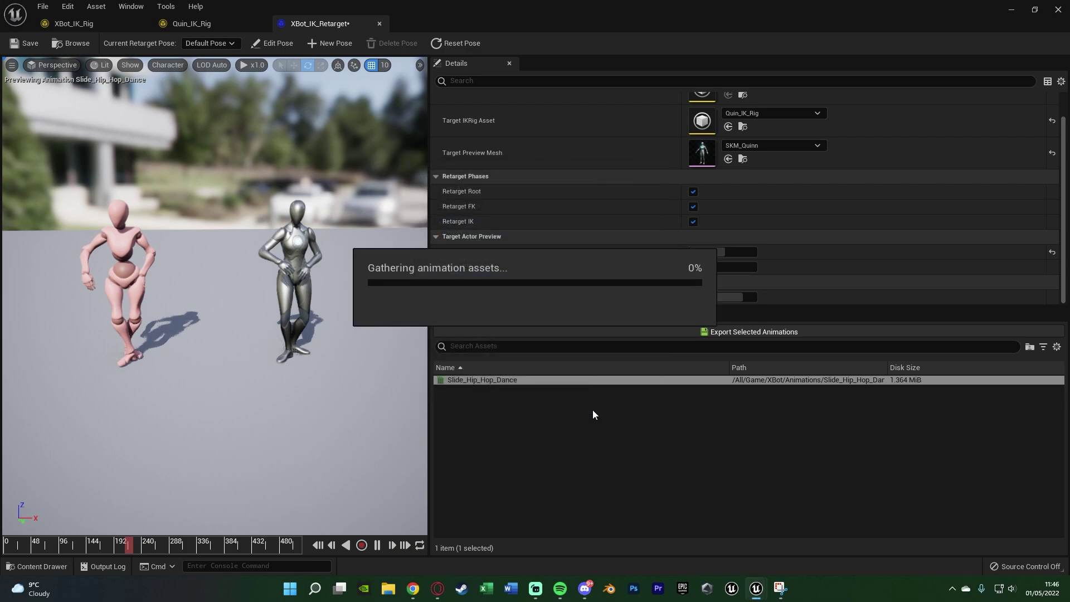
left_click(799, 131)
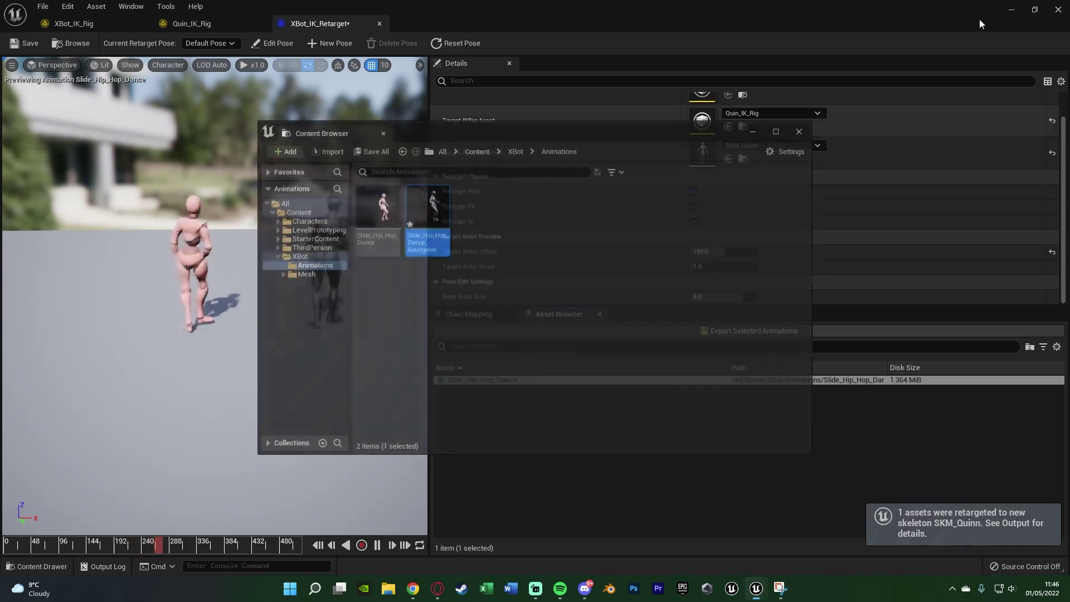
Return to the ThirdPersonMap level and browse to the XBot Animations folder
left_click(1011, 10)
key("ctrl+space")
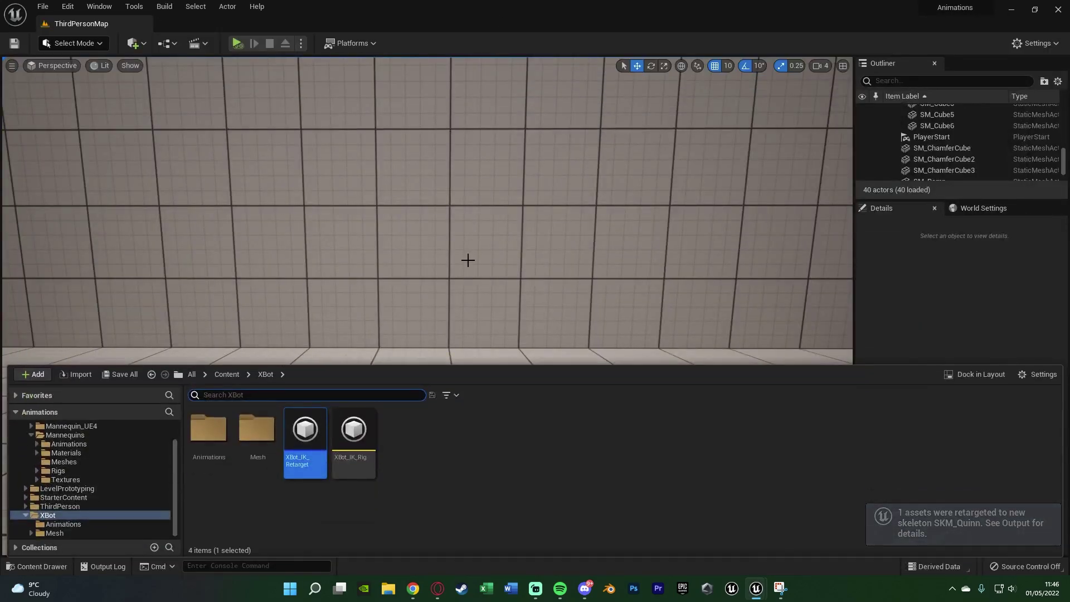
double_click(226, 453)
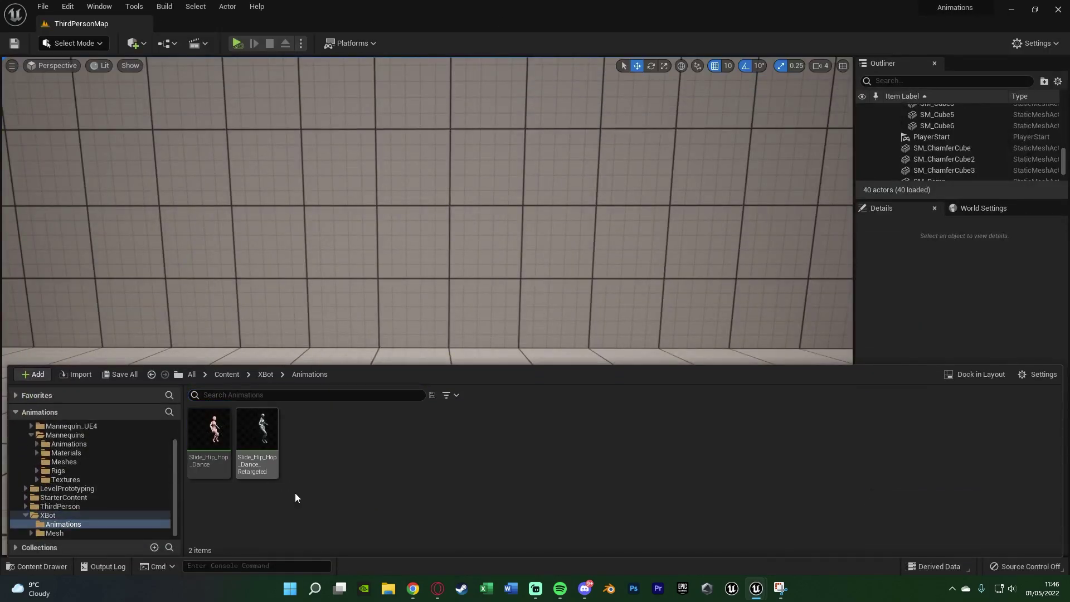
Try Duplicate and Retarget Animation Assets on Slide_Hip_Hop_Dance with XBot_IK_Retarget as the IK Retargeter
right_click(212, 443)
mouse_move(319, 128)
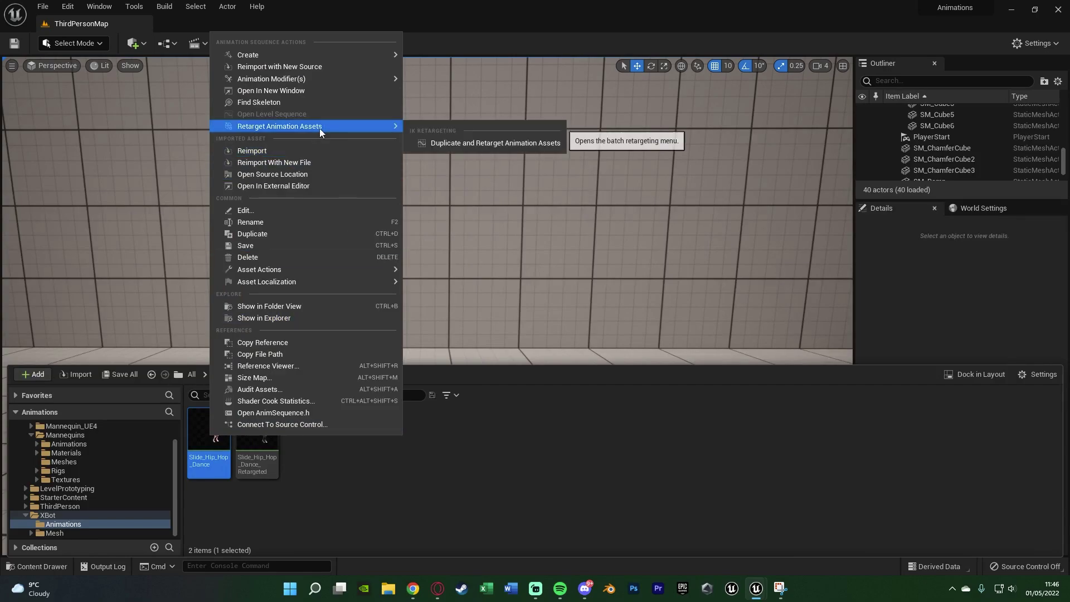
left_click(467, 146)
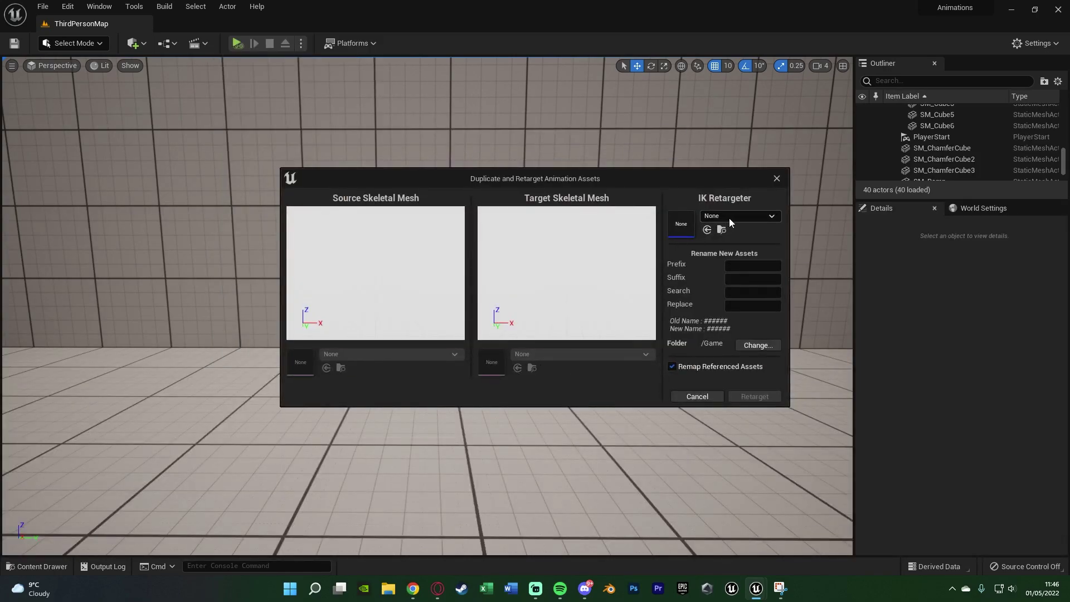
left_click(729, 218)
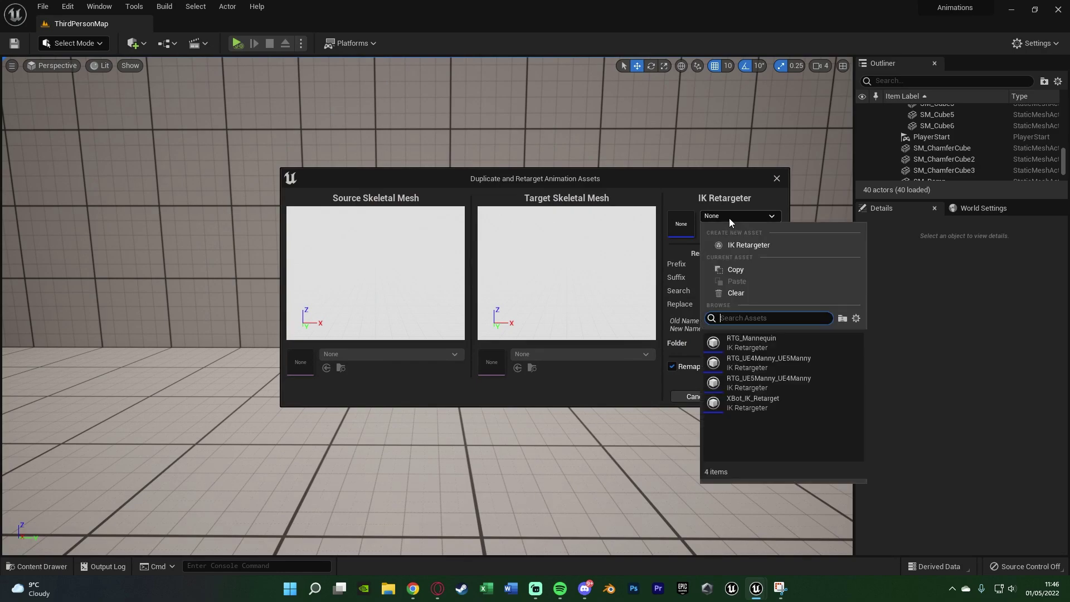
left_click(774, 404)
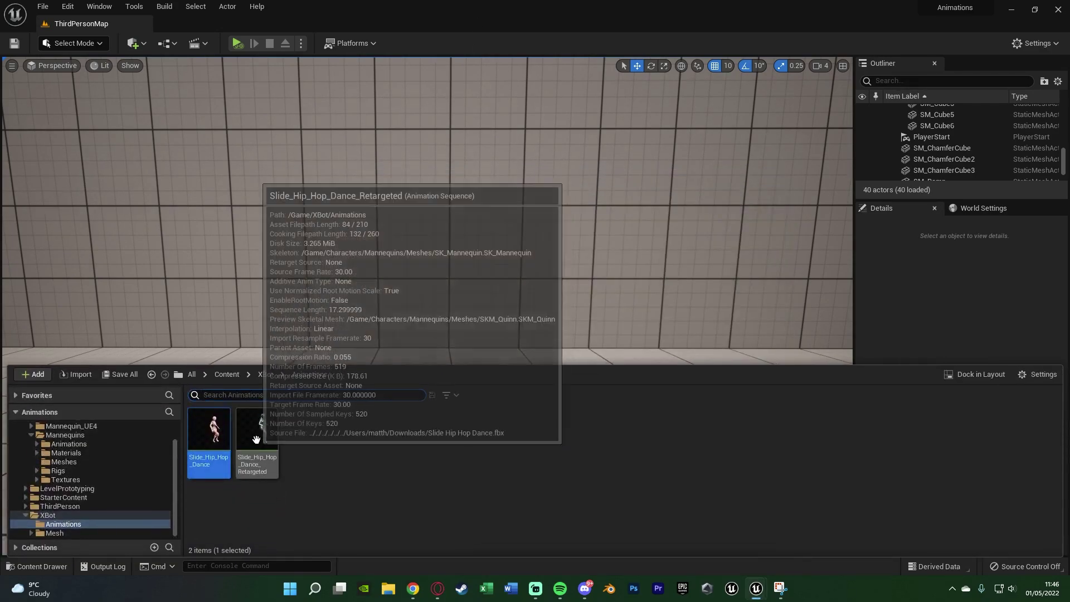
Place Slide_Hip_Hop_Dance_Retargeted on the level floor and rotate it 90° about the vertical axis
left_click_drag(262, 445, 566, 387)
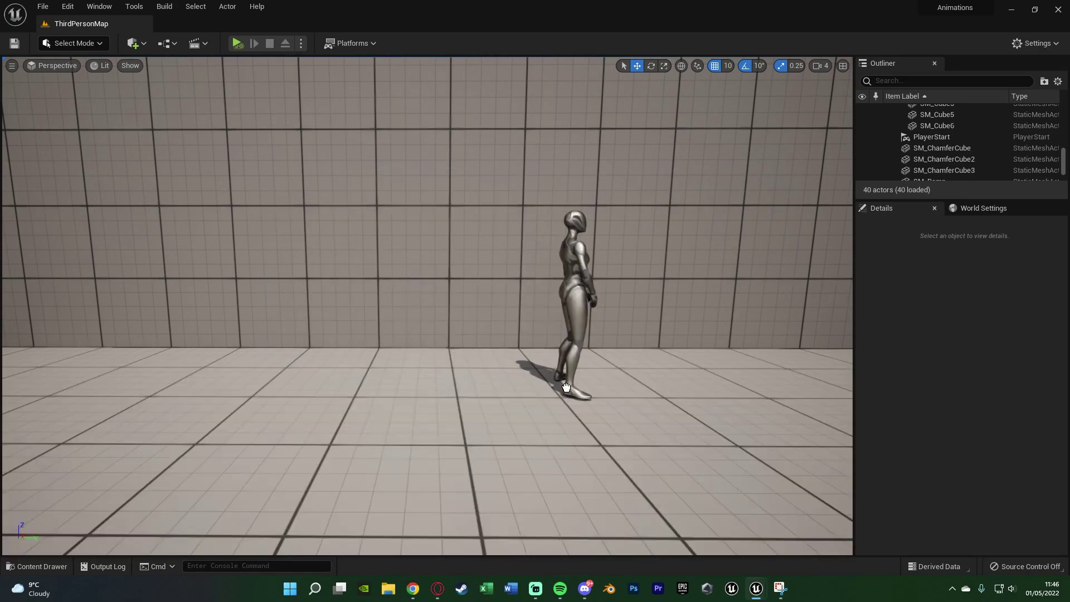
key("e")
left_click_drag(576, 423, 627, 396)
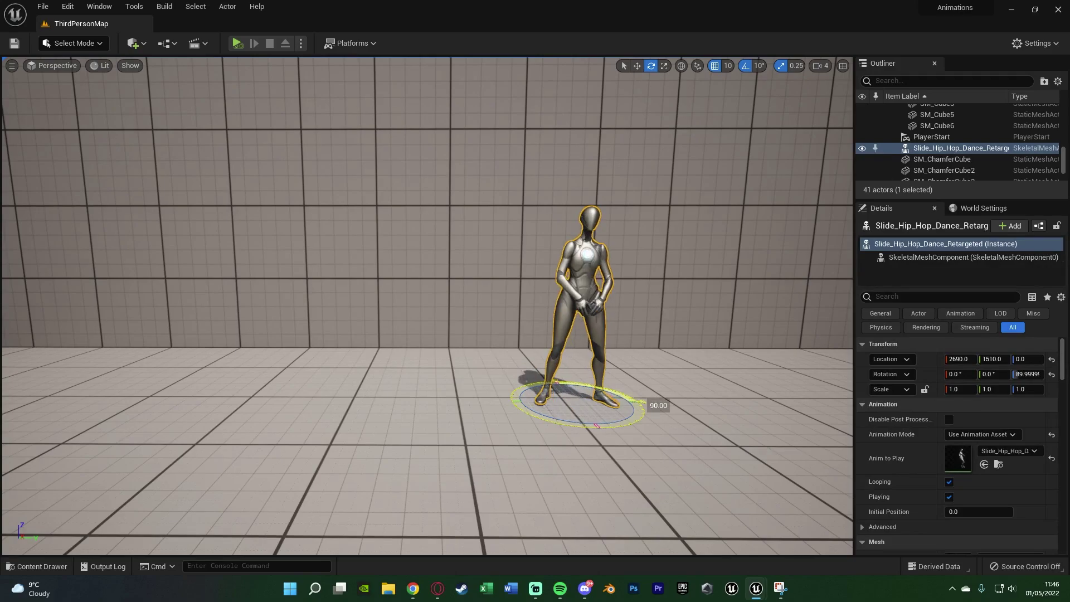
Place the original Slide_Hip_Hop_Dance on the floor beside the retargeted character and rotate it 90° about the vertical axis
key("ctrl+space")
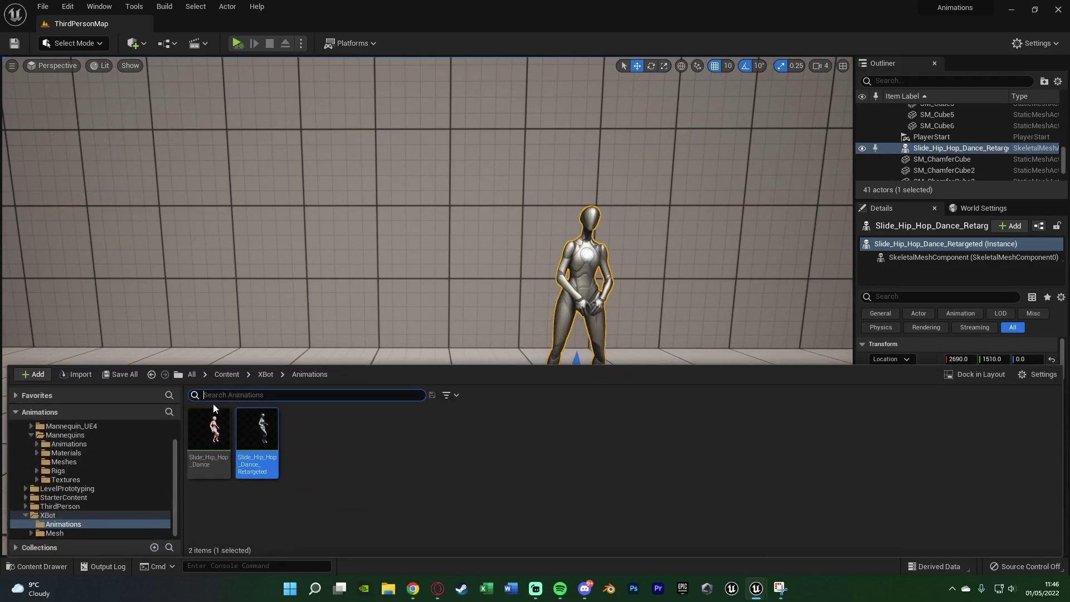
left_click_drag(209, 429, 415, 384)
key("e")
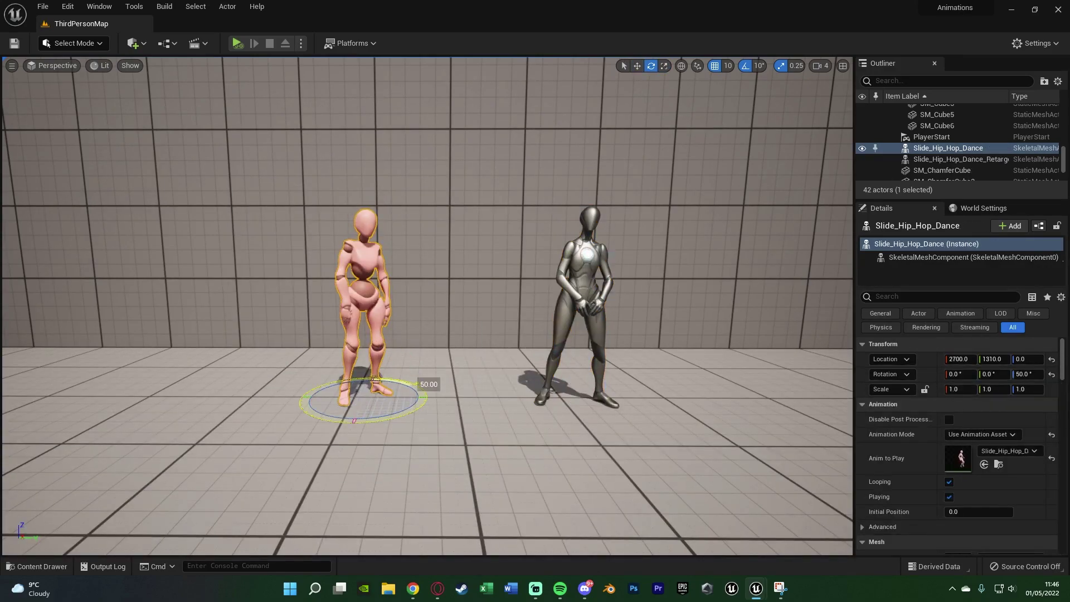
Simulate the level to compare the original and retargeted dances side by side
left_click(238, 44)
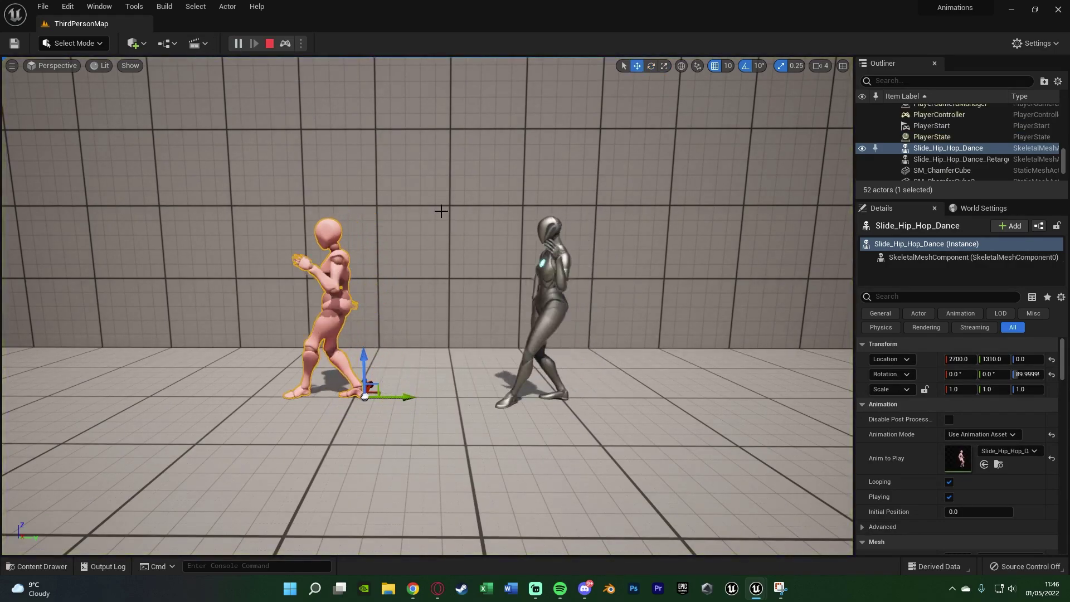
right_click(506, 261)
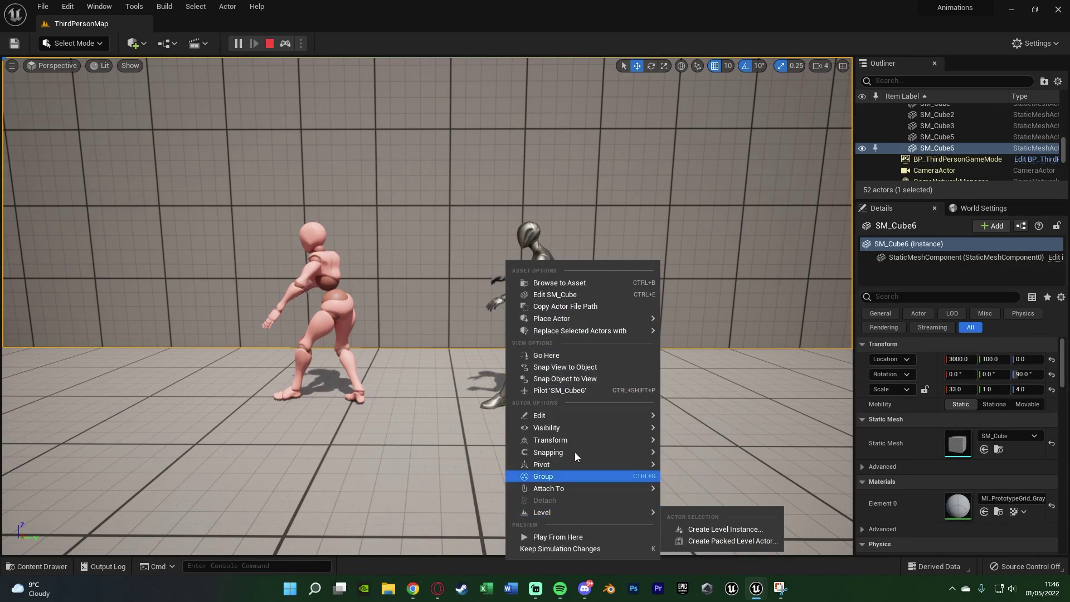